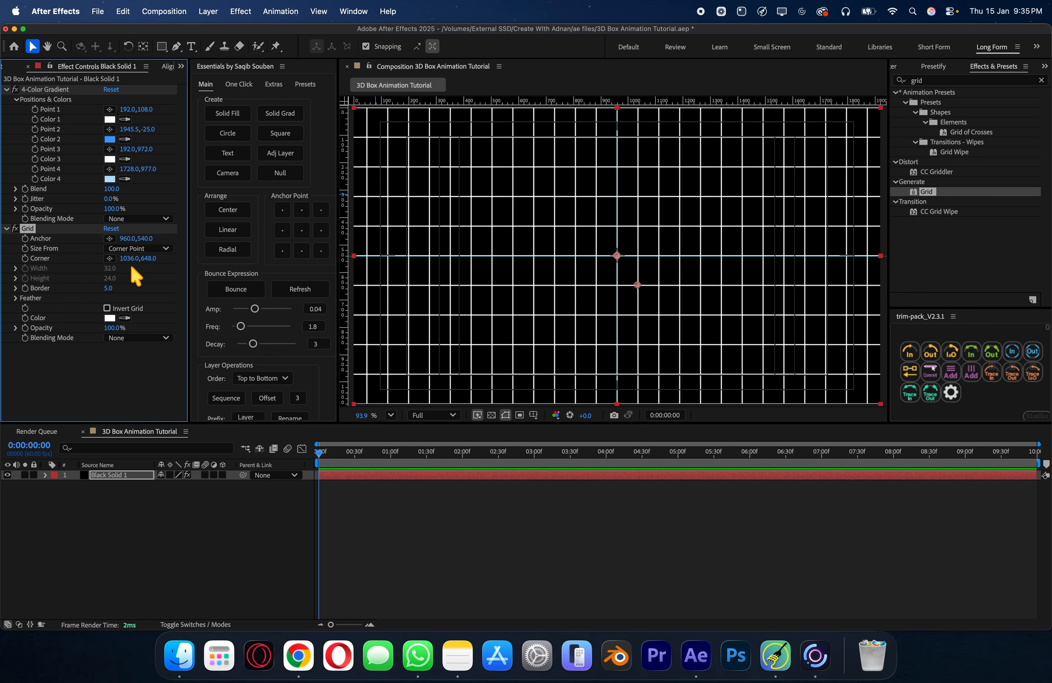
Set the Grid effect's corner to 1014, 600 and its border to 2.
{"action": "left_click_drag", "start_coordinate": [147, 258], "coordinate": [114, 259]}
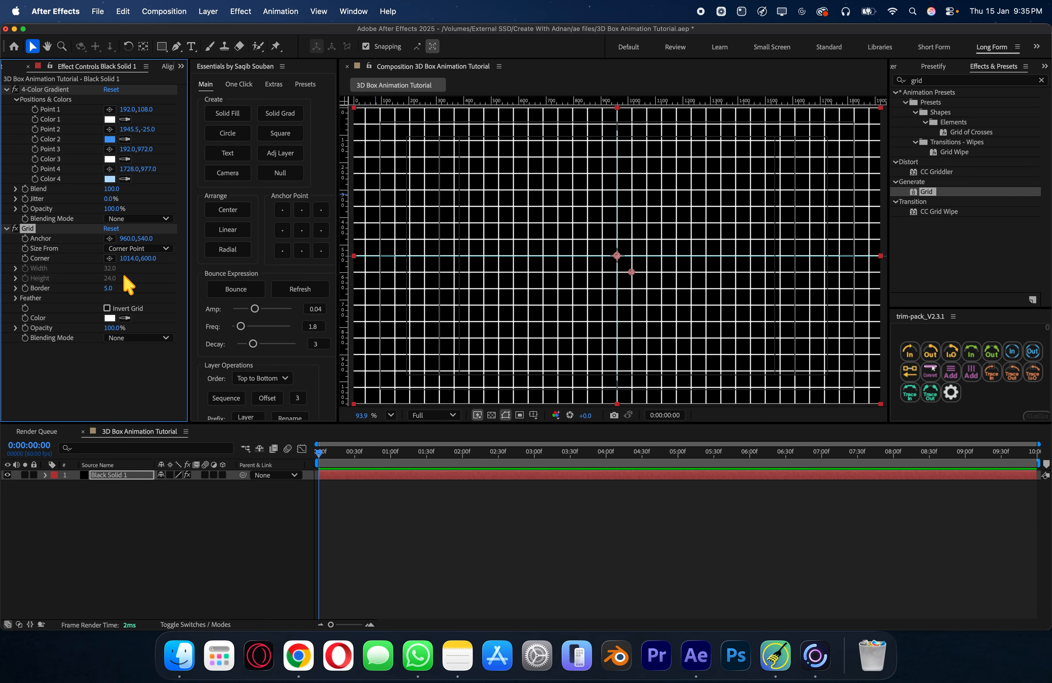
{"action": "left_click", "coordinate": [106, 289]}
{"action": "key", "text": "Return"}
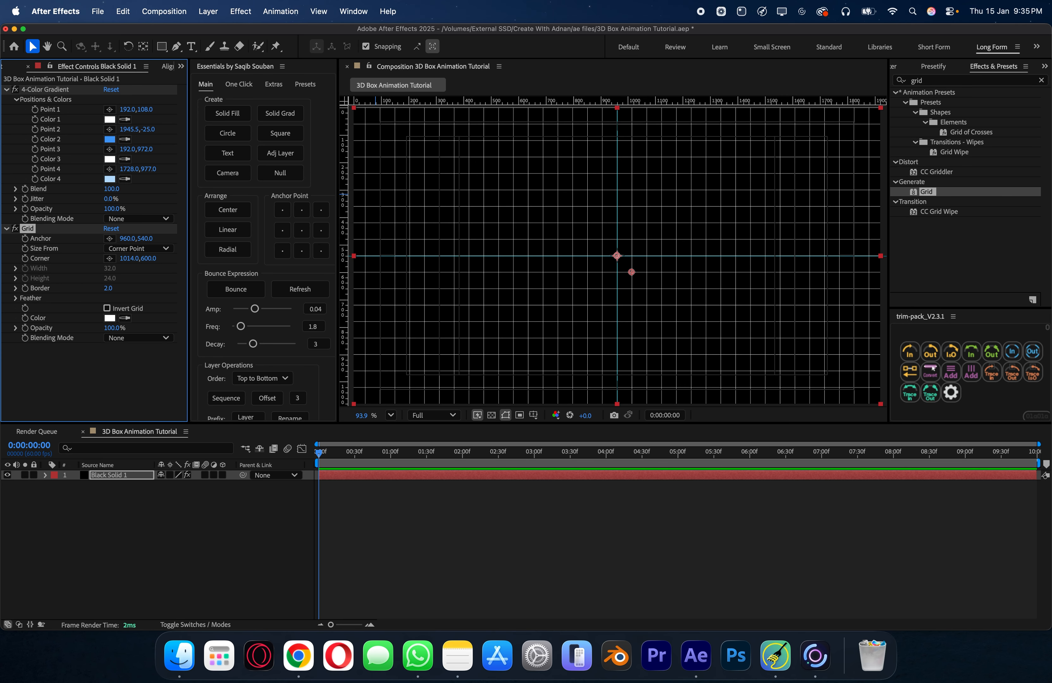
Set the Grid effect's blending mode to Screen with 40% opacity and save the project.
{"action": "left_click", "coordinate": [116, 337]}
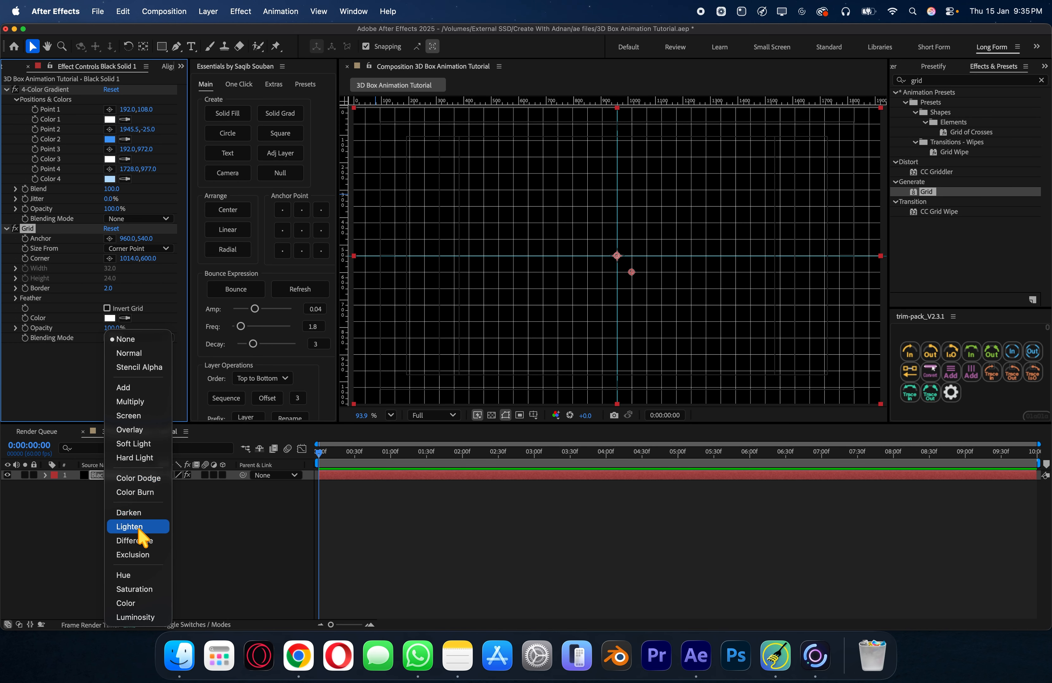
{"action": "left_click", "coordinate": [152, 416]}
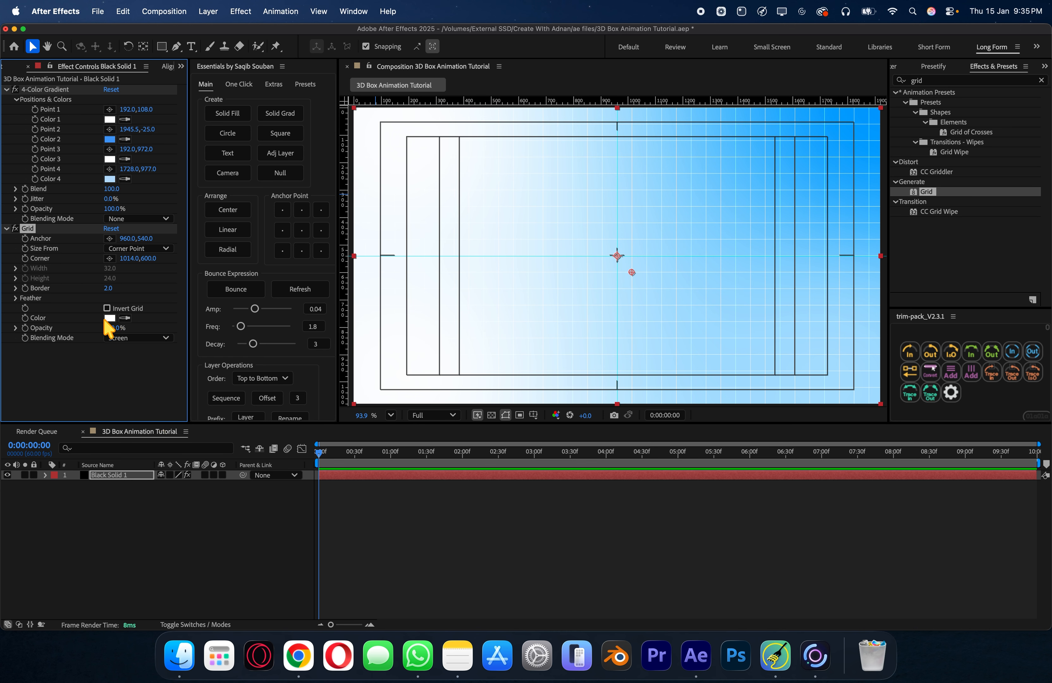
{"action": "left_click", "coordinate": [111, 328]}
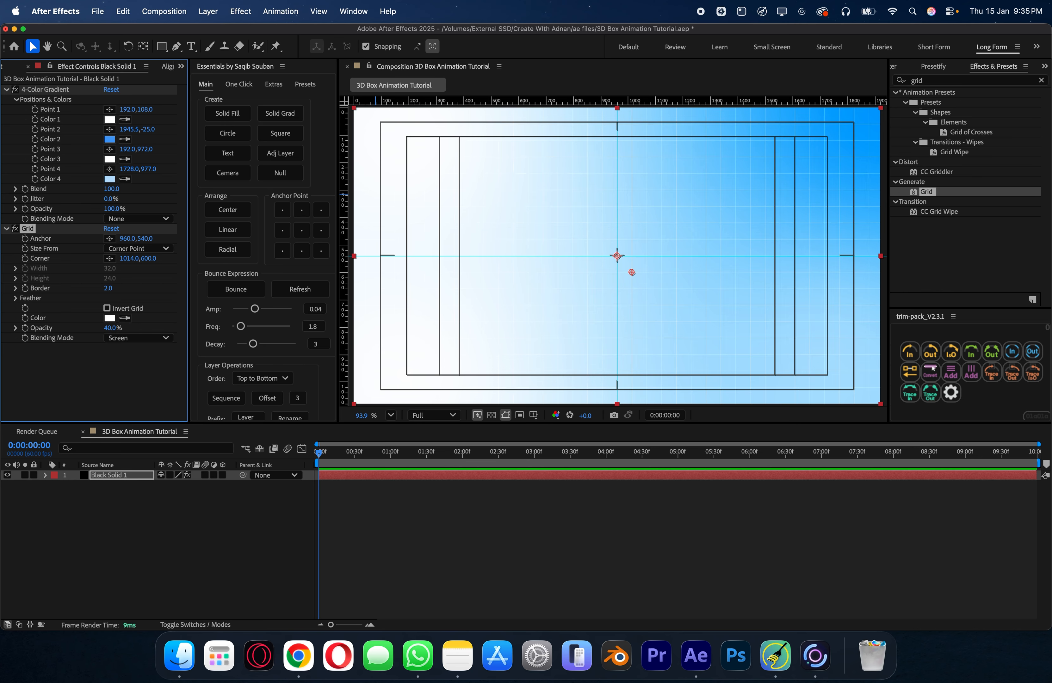
{"action": "left_click", "coordinate": [421, 534]}
{"action": "key", "text": "super+s"}
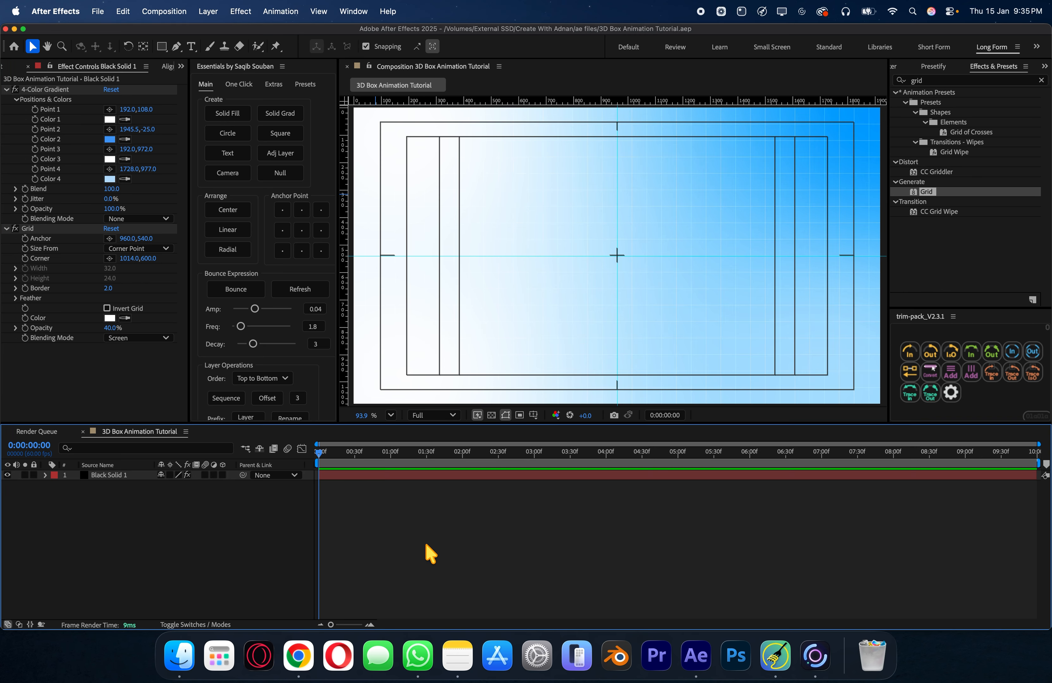
Draw a wide horizontal rectangle shape about 1137 by 138 px across the middle of the composition.
{"action": "left_click", "coordinate": [162, 46]}
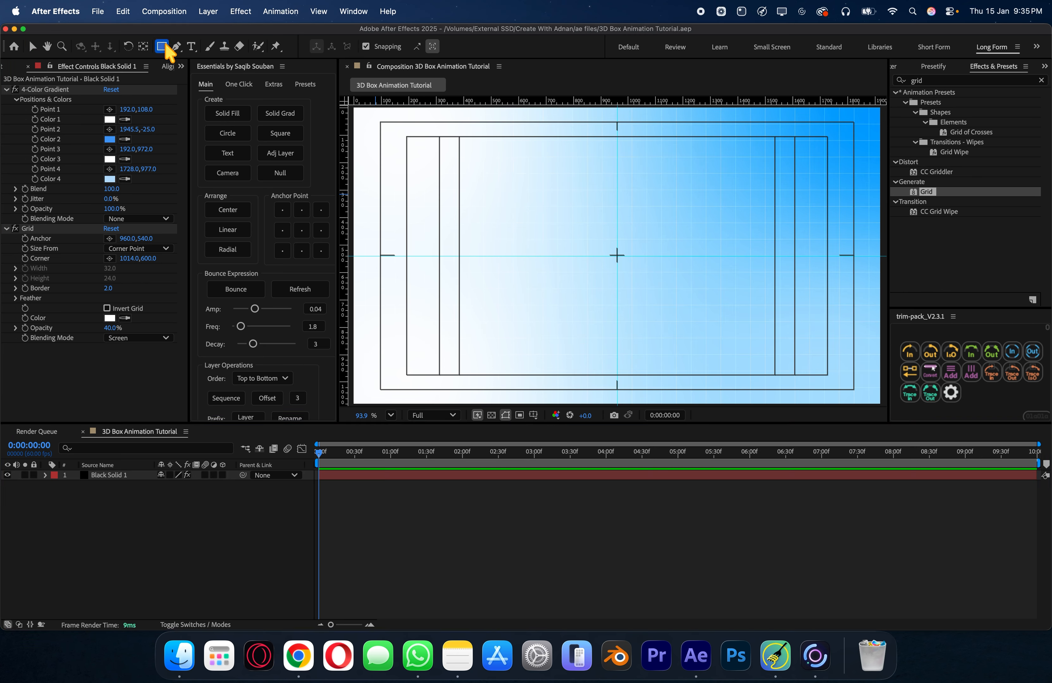
{"action": "left_click", "coordinate": [240, 48]}
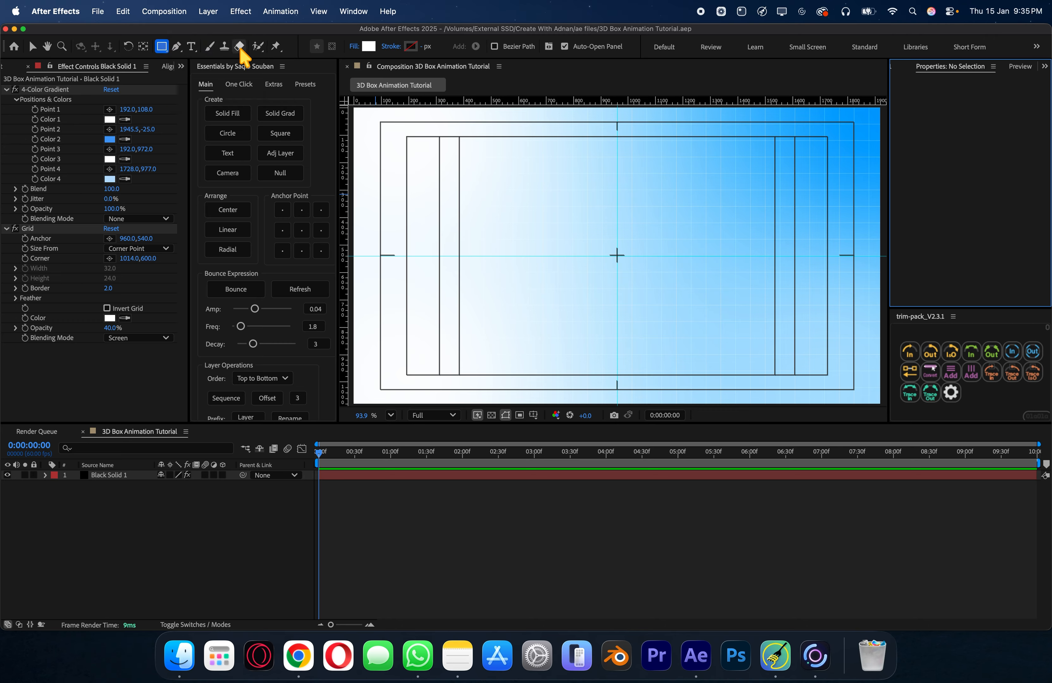
{"action": "mouse_move", "coordinate": [463, 241]}
{"action": "left_mouse_down"}
{"action": "mouse_move", "coordinate": [727, 287]}
{"action": "mouse_move", "coordinate": [775, 278]}
{"action": "left_mouse_up"}
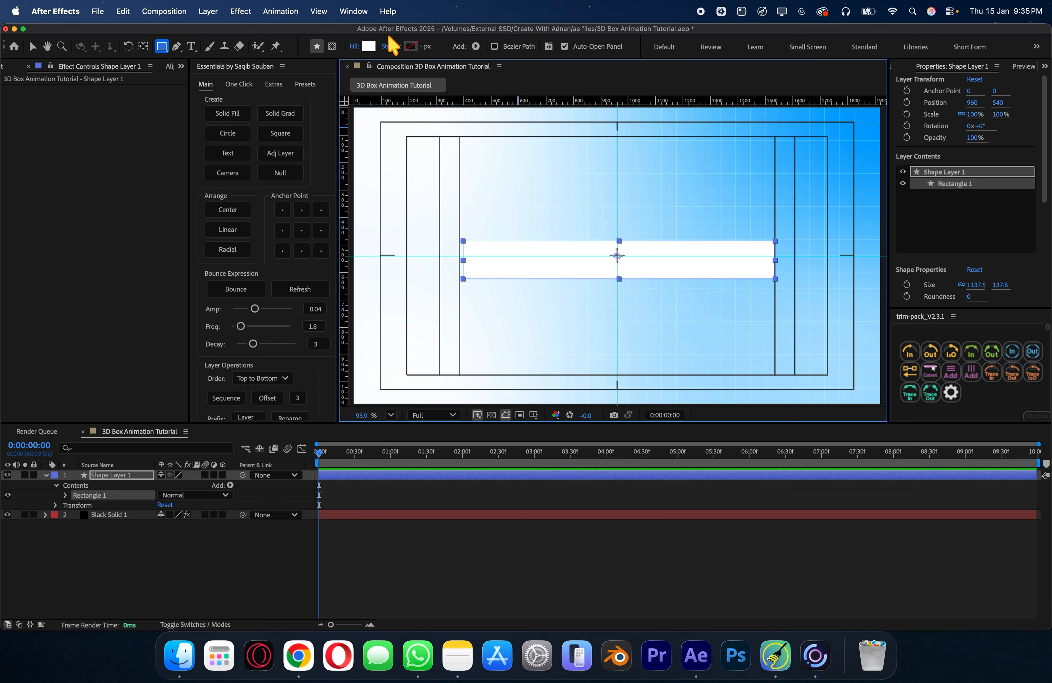
Set the rectangle's fill colour to blue (0025FF) and collapse its layer properties.
{"action": "left_click", "coordinate": [375, 46]}
{"action": "left_click", "coordinate": [556, 320]}
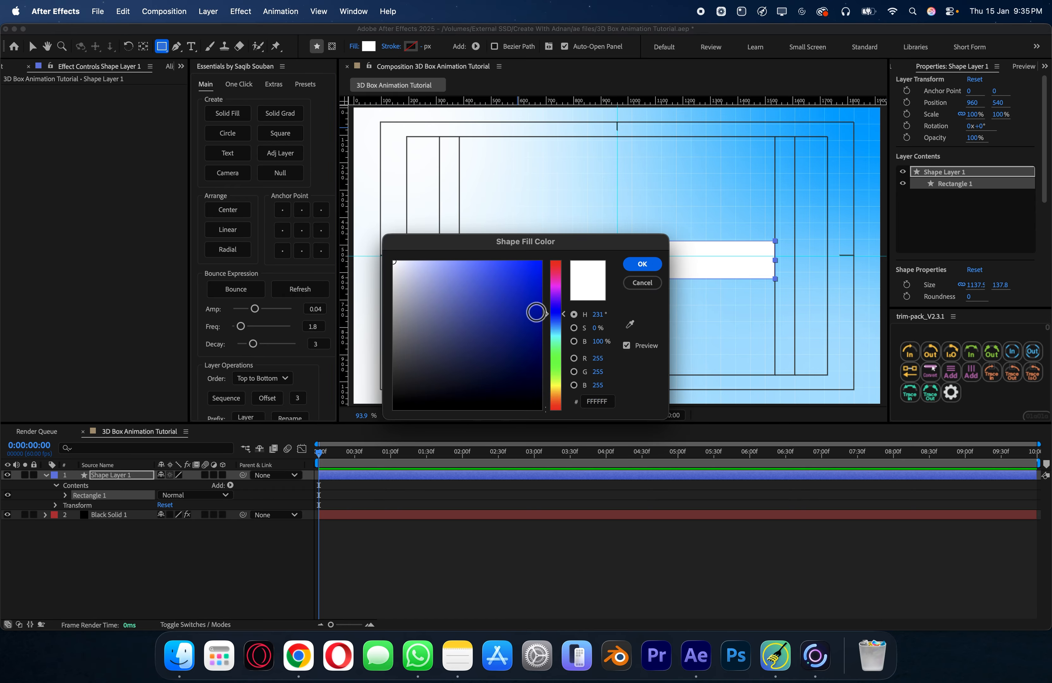
{"action": "left_click", "coordinate": [536, 310]}
{"action": "left_click", "coordinate": [642, 264]}
{"action": "left_click", "coordinate": [46, 475]}
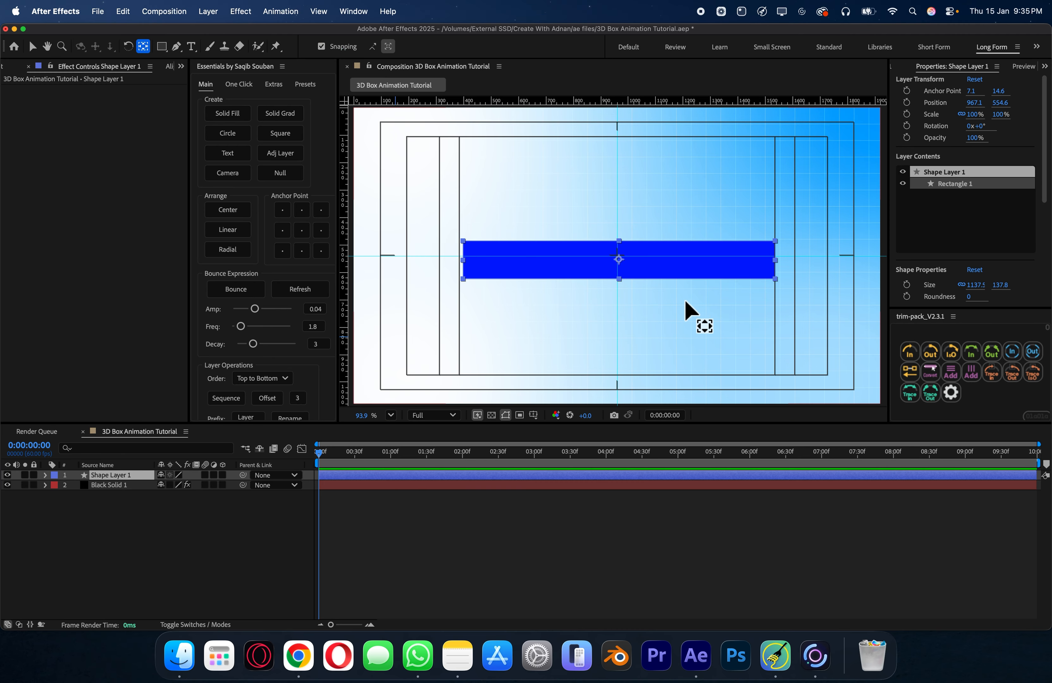
Centre the blue rectangle in the composition at 960, 540 and turn its layer into a 3D layer.
{"action": "key", "text": "v"}
{"action": "left_click_drag", "start_coordinate": [661, 280], "coordinate": [658, 278]}
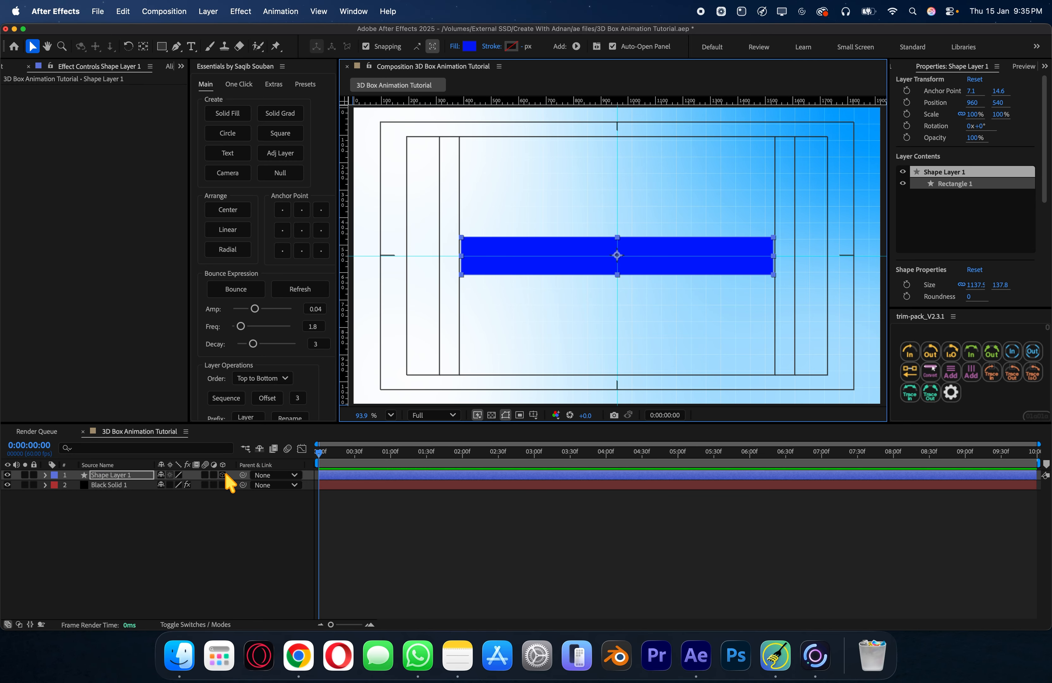
{"action": "left_click", "coordinate": [223, 475]}
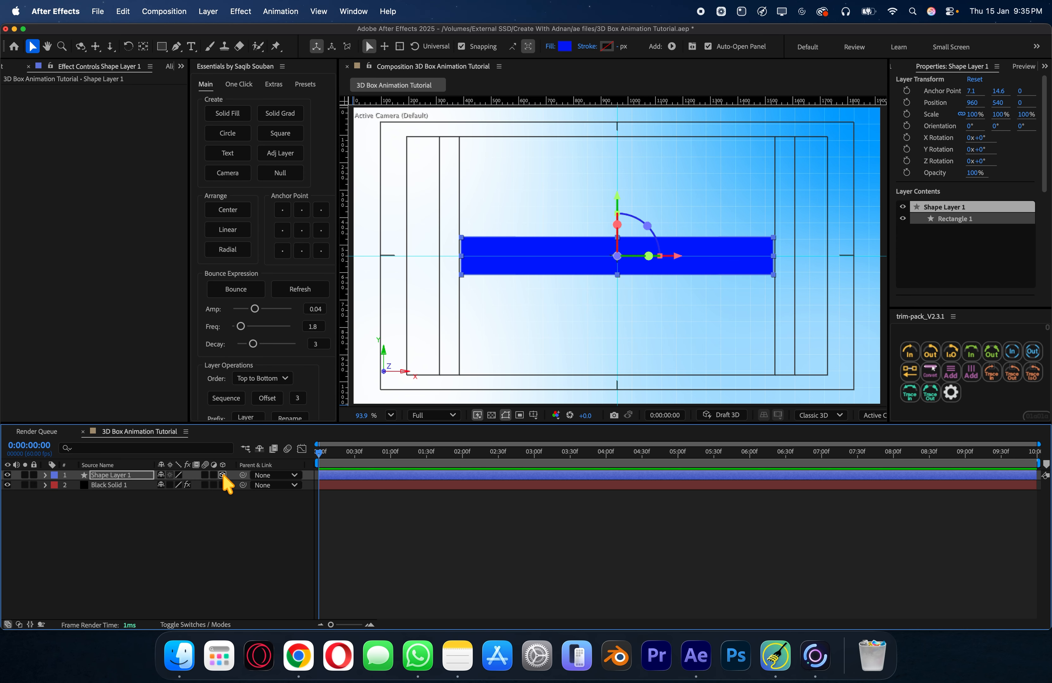
{"action": "left_click", "coordinate": [183, 487]}
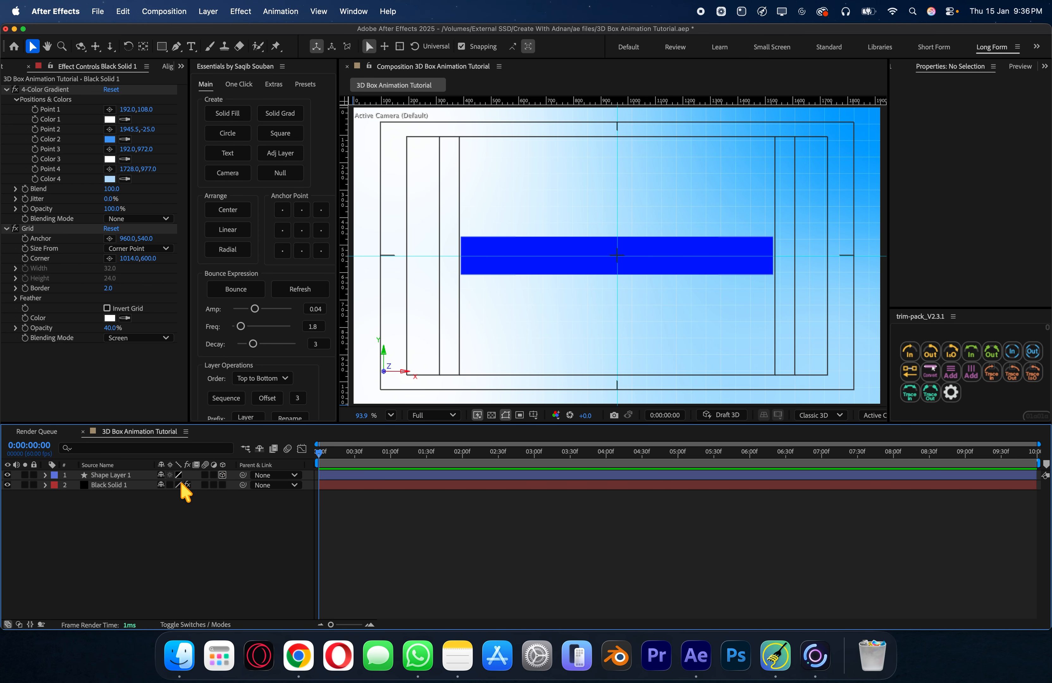
Duplicate Shape Layer 1, set the copy's X Rotation to 90°, and save the project.
{"action": "left_click", "coordinate": [128, 475]}
{"action": "key", "text": "super+d"}
{"action": "key", "text": "r"}
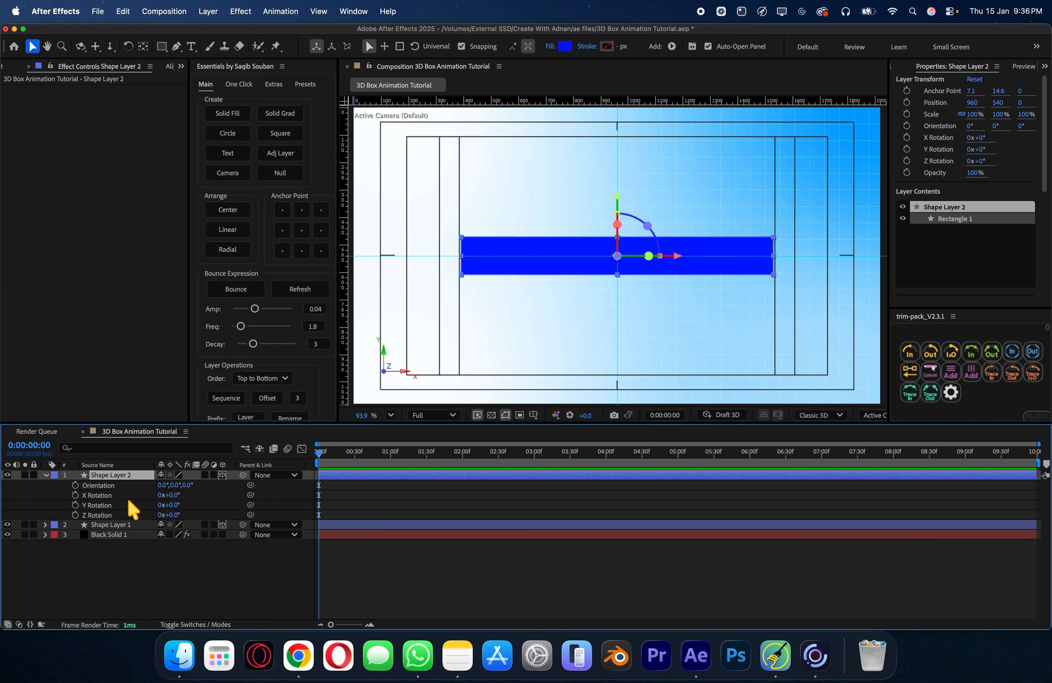
{"action": "left_click_drag", "start_coordinate": [179, 496], "coordinate": [197, 501]}
{"action": "left_click", "coordinate": [177, 496]}
{"action": "type", "text": "9"}
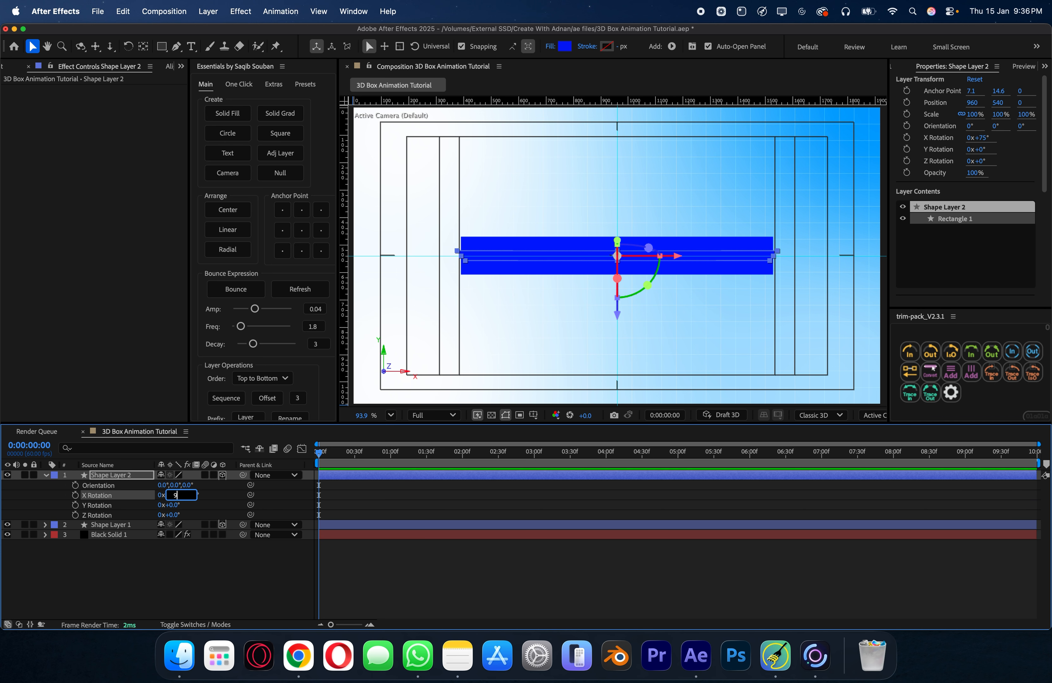
{"action": "type", "text": "0"}
{"action": "key", "text": "Return"}
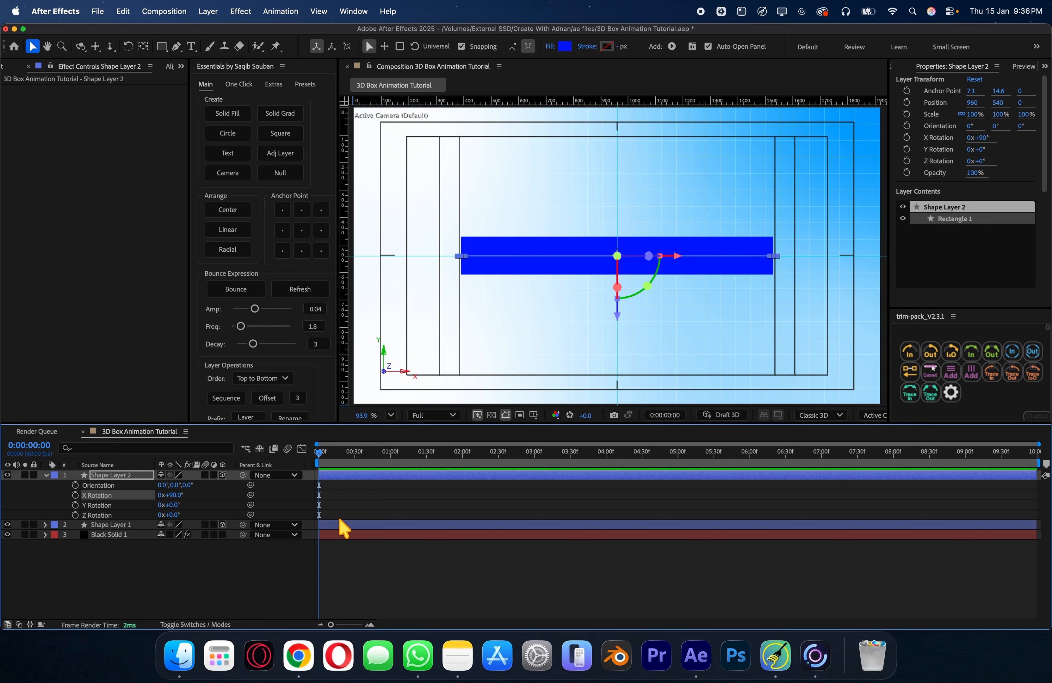
{"action": "key", "text": "r"}
{"action": "left_click", "coordinate": [401, 550]}
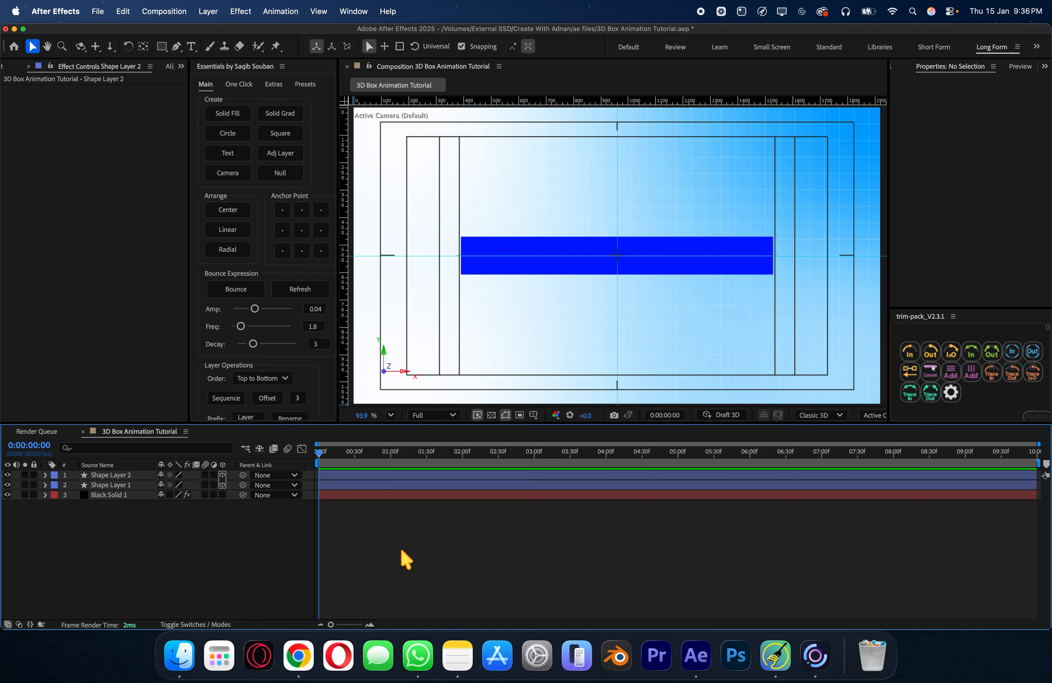
{"action": "key", "text": "super+s"}
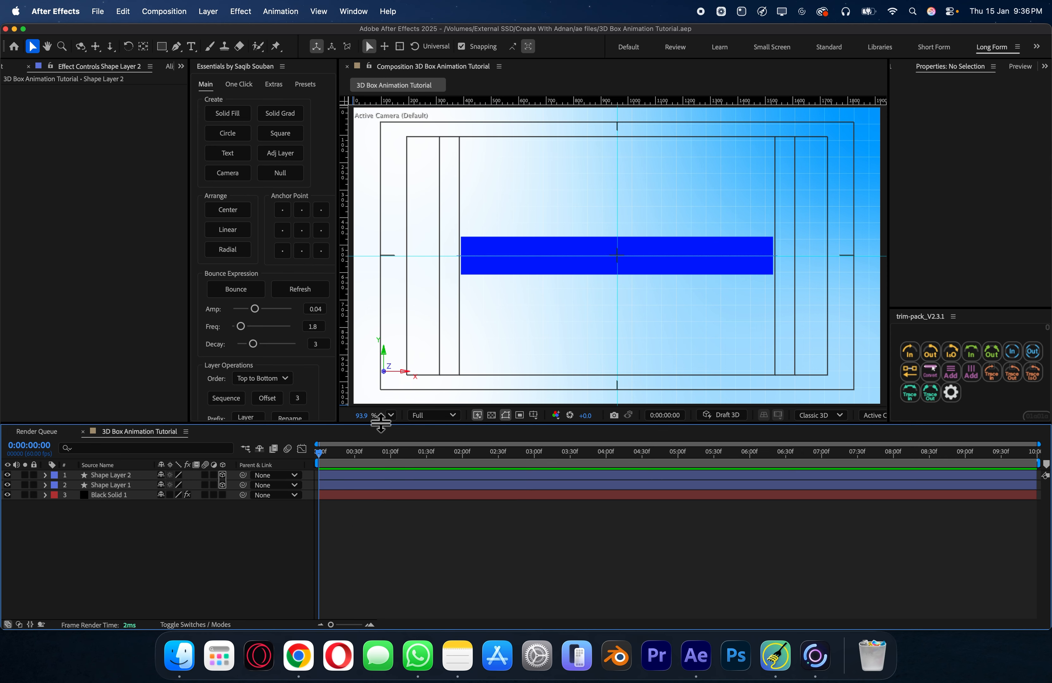
Change the fill colour of the horizontal panel, Shape Layer 2, to red.
{"action": "left_click", "coordinate": [80, 46]}
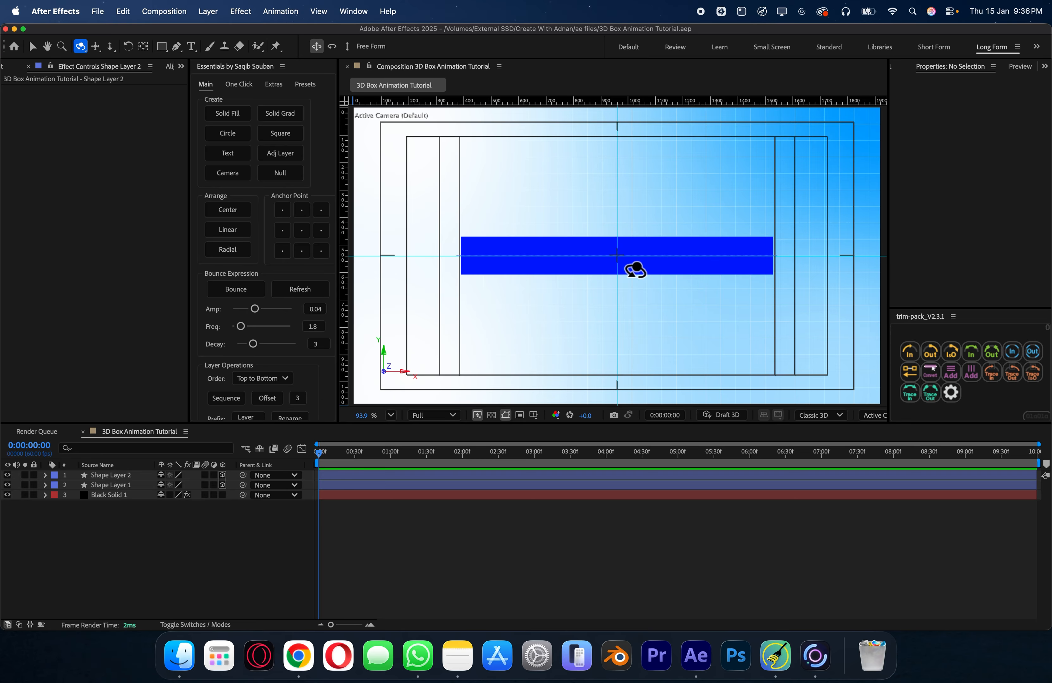
{"action": "left_click_drag", "start_coordinate": [634, 270], "coordinate": [903, 296]}
{"action": "scroll", "coordinate": [623, 257], "scroll_direction": "up", "scroll_amount": 3}
{"action": "scroll", "coordinate": [623, 256], "scroll_direction": "up", "scroll_amount": 3}
{"action": "left_click_drag", "start_coordinate": [623, 256], "coordinate": [705, 304]}
{"action": "key", "text": "v"}
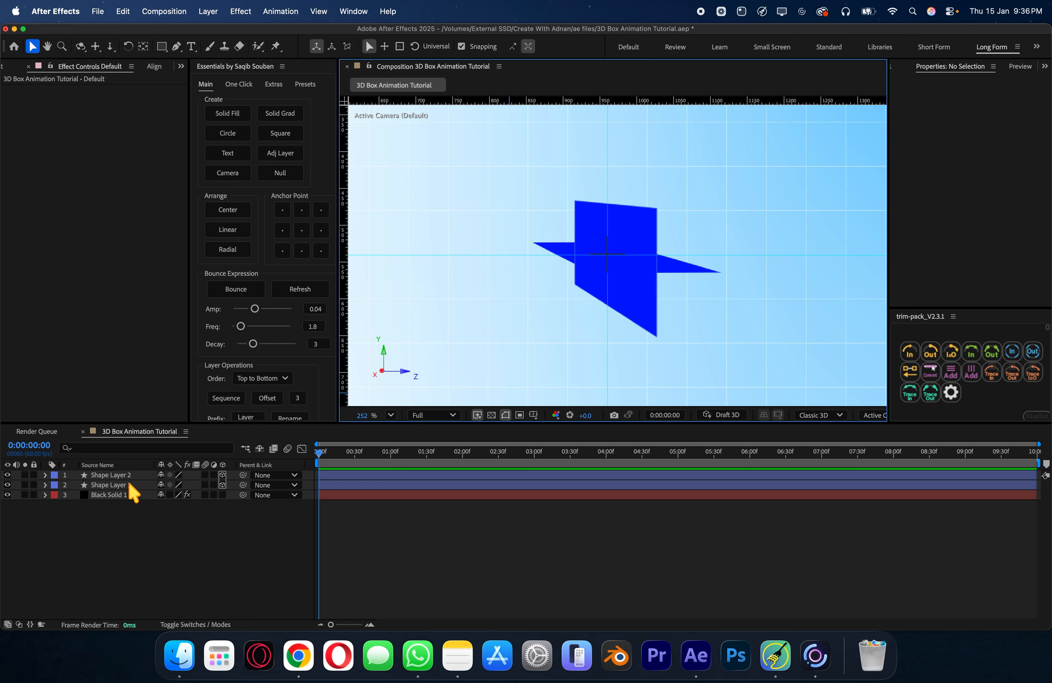
{"action": "left_click", "coordinate": [129, 475]}
{"action": "left_click", "coordinate": [565, 46]}
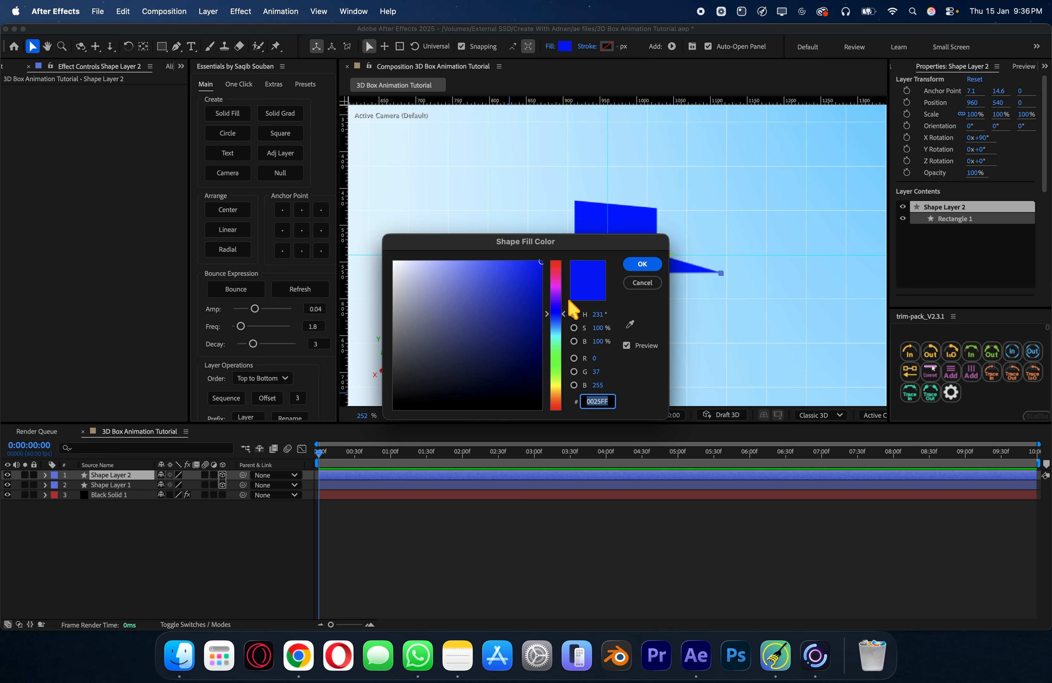
{"action": "left_click_drag", "start_coordinate": [569, 301], "coordinate": [569, 262]}
{"action": "left_click", "coordinate": [648, 265]}
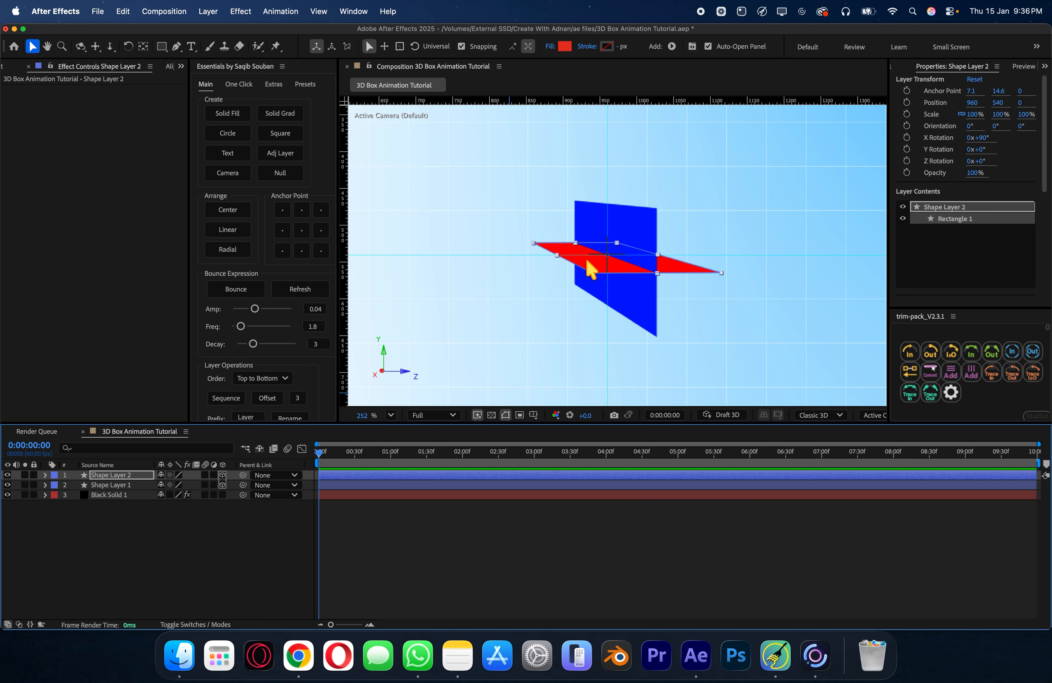
{"action": "left_click", "coordinate": [532, 588]}
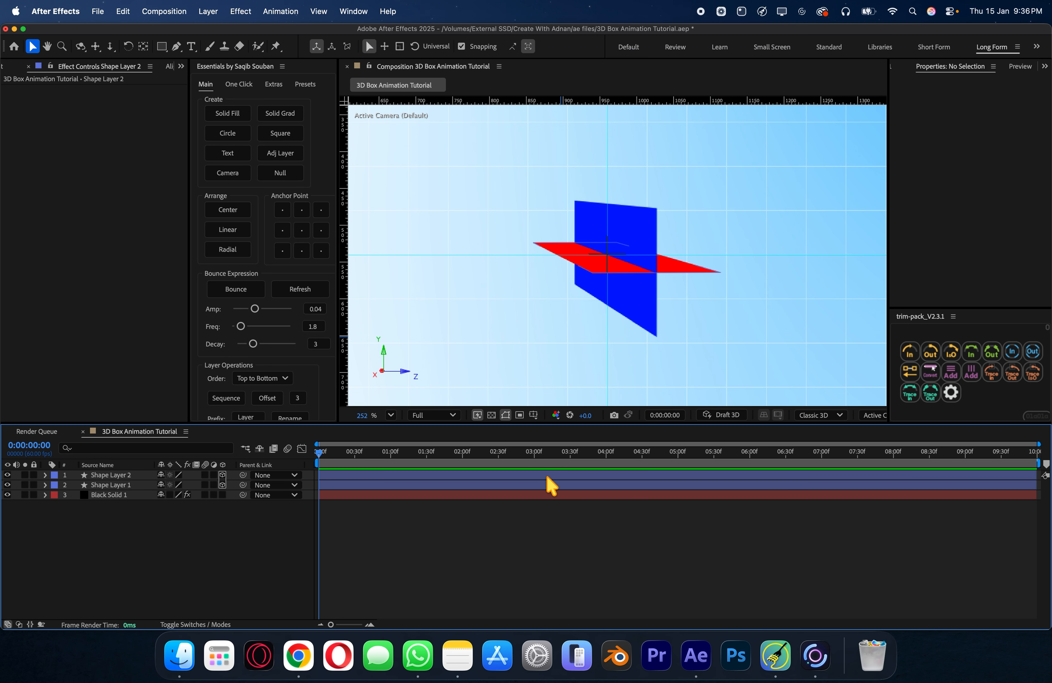
Move the red panel to Y 608.9 and Z 70.1 so its long edge meets the blue panel's bottom edge.
{"action": "left_click", "coordinate": [547, 477]}
{"action": "left_click_drag", "start_coordinate": [607, 313], "coordinate": [610, 372]}
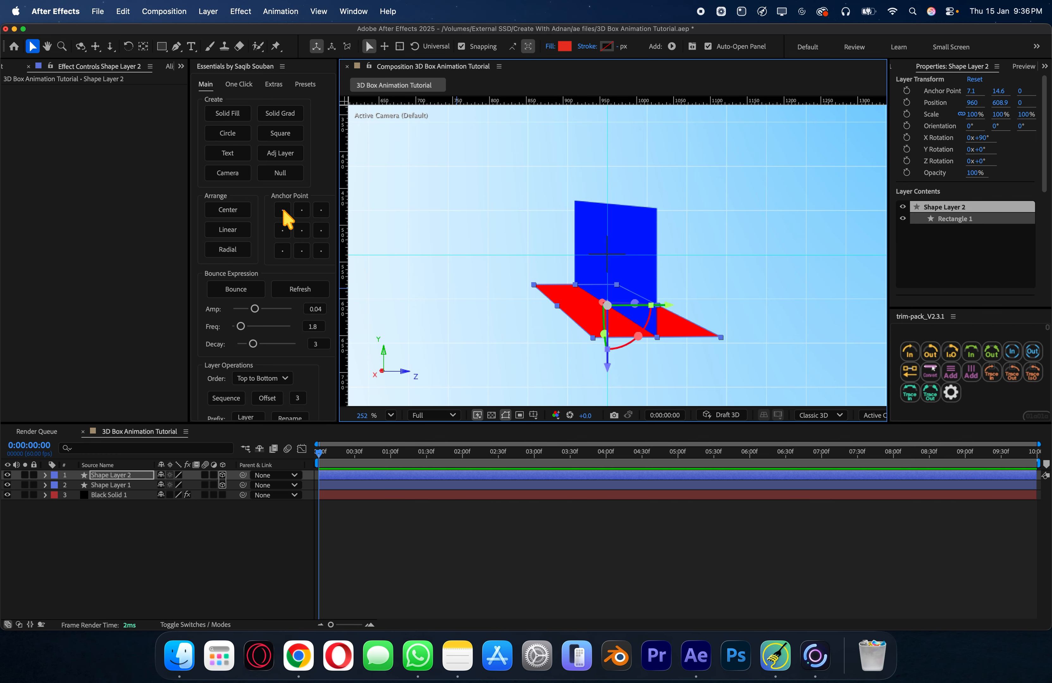
{"action": "left_click", "coordinate": [81, 46]}
{"action": "left_click_drag", "start_coordinate": [709, 286], "coordinate": [667, 355]}
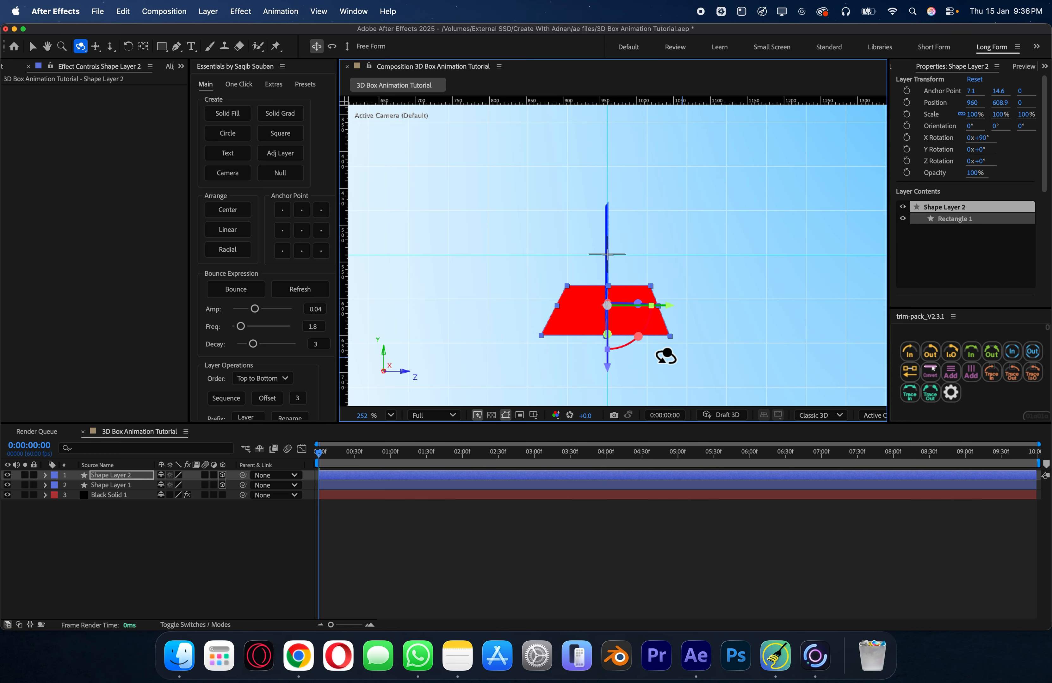
{"action": "key", "text": "v"}
{"action": "left_click", "coordinate": [378, 537]}
{"action": "left_click", "coordinate": [398, 475]}
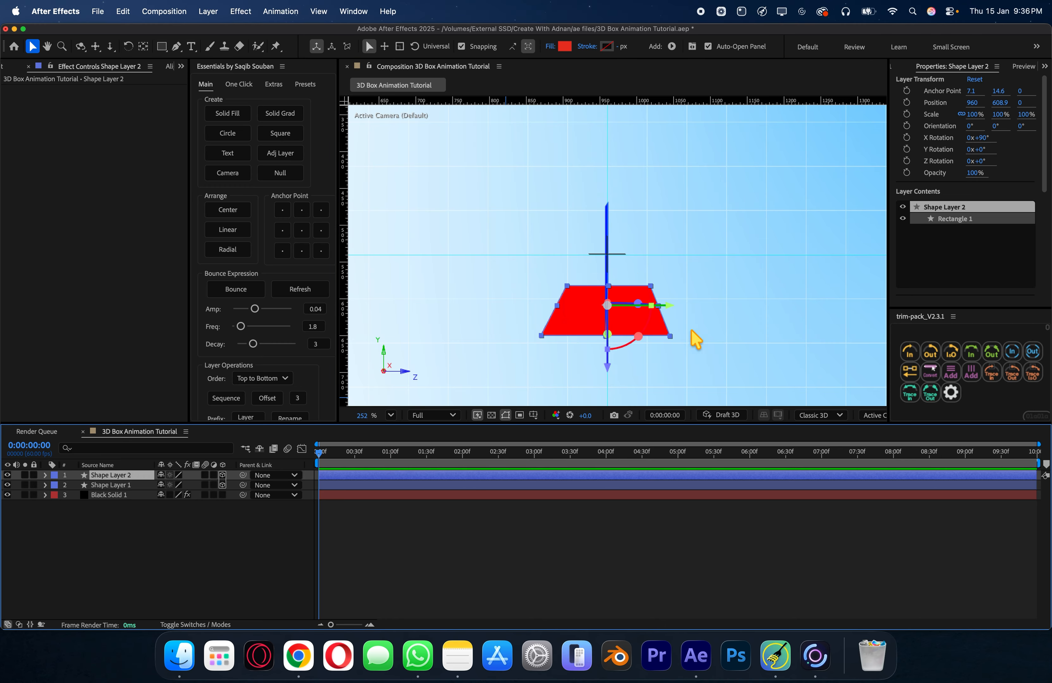
{"action": "left_click_drag", "start_coordinate": [677, 314], "coordinate": [741, 413]}
{"action": "scroll", "coordinate": [598, 320], "scroll_direction": "up", "scroll_amount": 3}
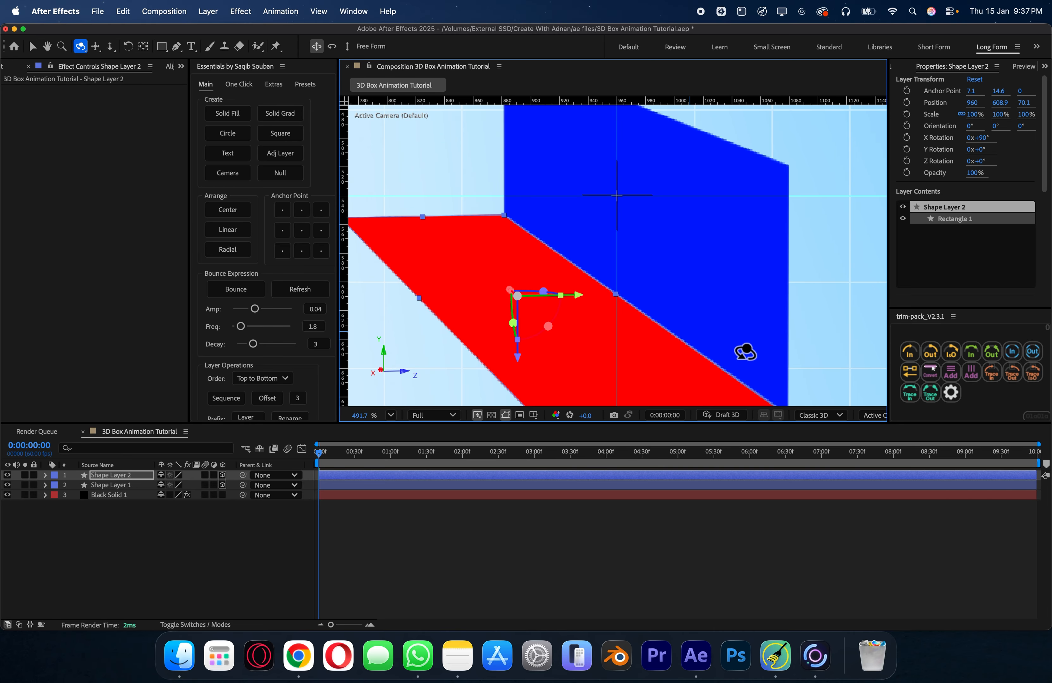
{"action": "left_click_drag", "start_coordinate": [584, 305], "coordinate": [582, 298]}
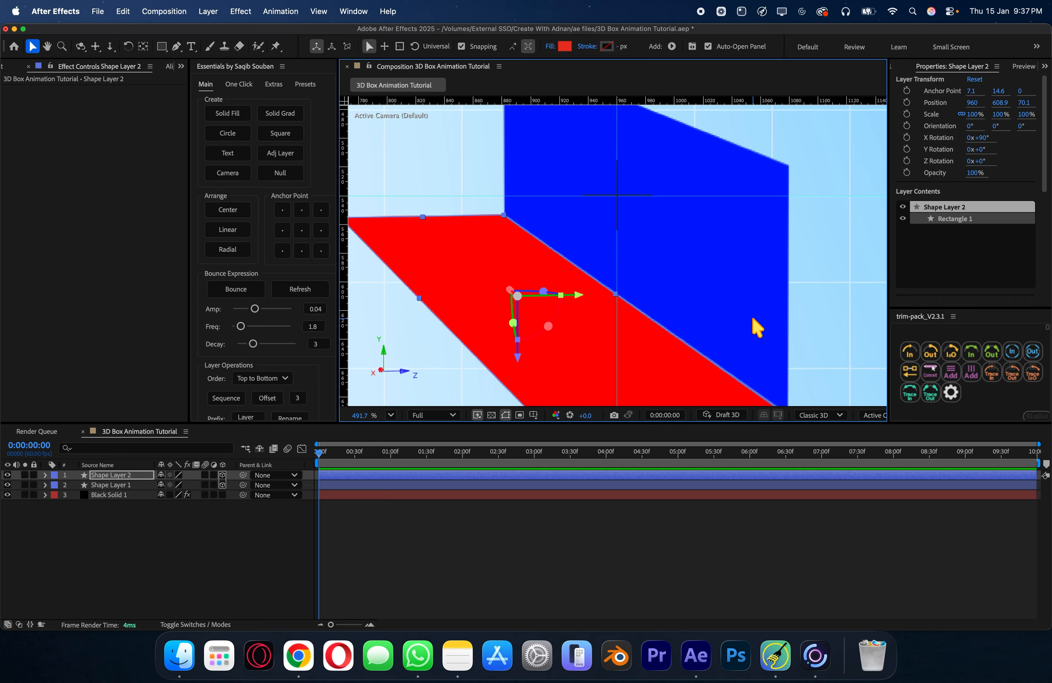
{"action": "mouse_move", "coordinate": [751, 319]}
{"action": "left_mouse_down"}
{"action": "mouse_move", "coordinate": [662, 289]}
{"action": "mouse_move", "coordinate": [700, 277]}
{"action": "mouse_move", "coordinate": [709, 294]}
{"action": "mouse_move", "coordinate": [726, 286]}
{"action": "mouse_move", "coordinate": [758, 312]}
{"action": "left_mouse_up"}
{"action": "scroll", "coordinate": [758, 312], "scroll_direction": "down", "scroll_amount": 2}
{"action": "key", "text": "v"}
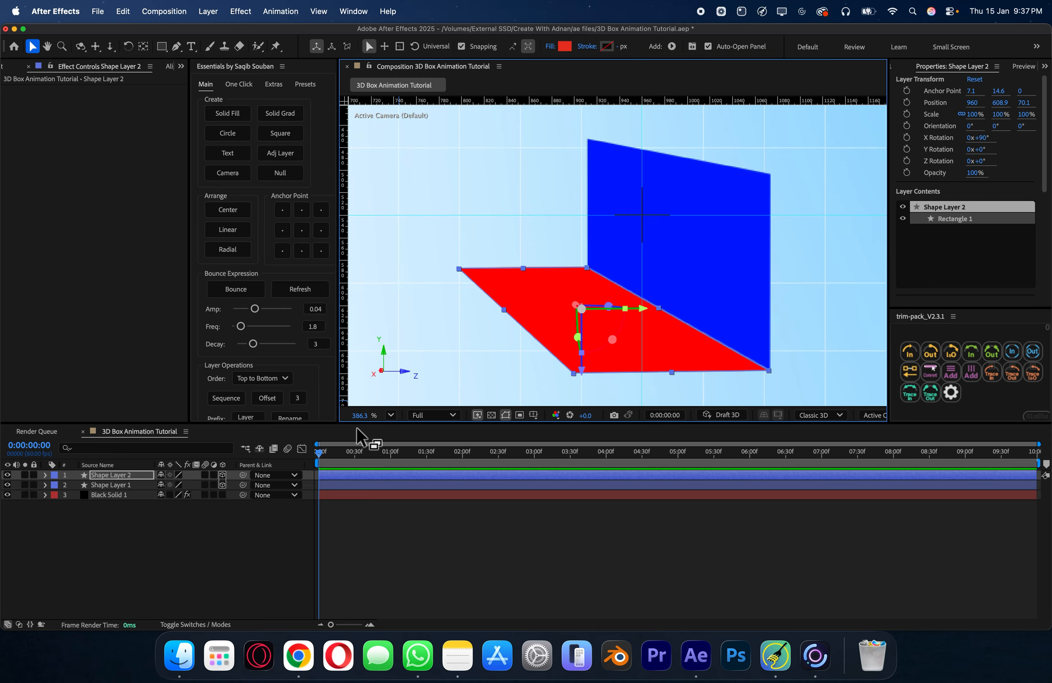
Duplicate the red bottom panel and move the copy up to Y 471.1 at the blue panel's top edge.
{"action": "key", "text": "super+d"}
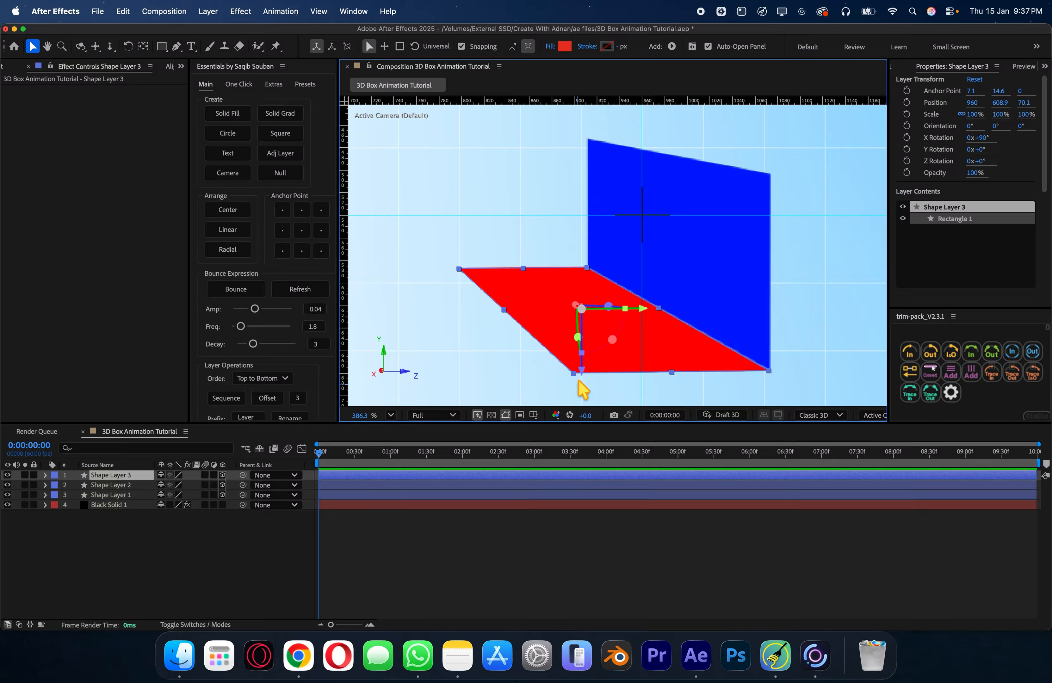
{"action": "left_click_drag", "start_coordinate": [581, 381], "coordinate": [608, 215]}
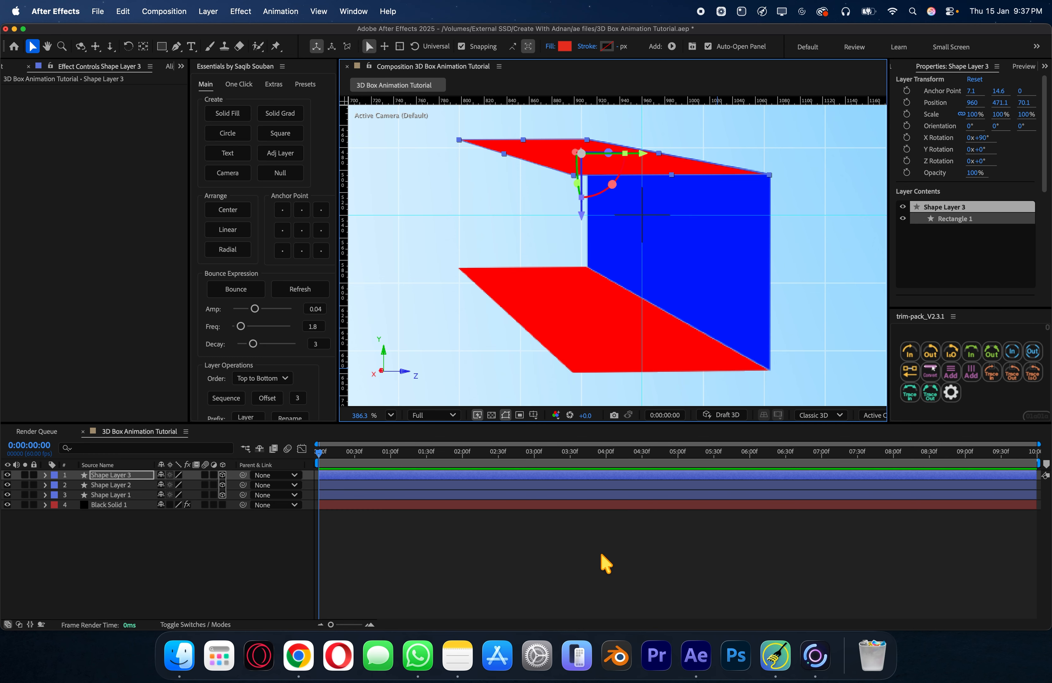
{"action": "left_click", "coordinate": [606, 564]}
Duplicate the blue panel, Shape Layer 1, and move the copy along Z to 143.1 at the box's opposite side.
{"action": "left_click", "coordinate": [111, 495]}
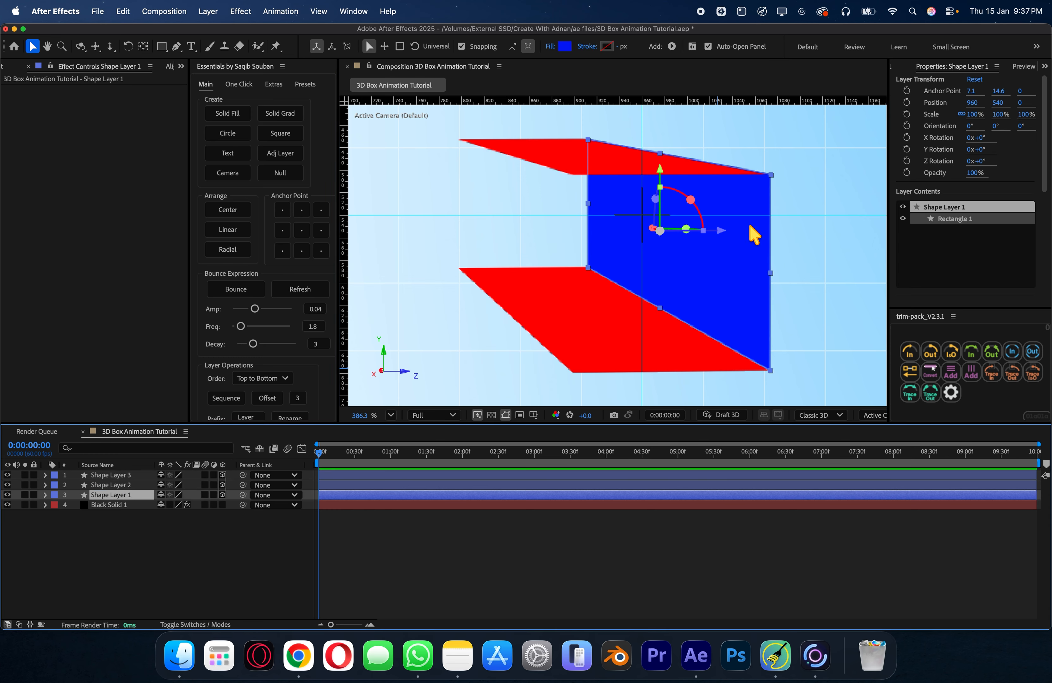
{"action": "key", "text": "super+d"}
{"action": "mouse_move", "coordinate": [141, 497]}
{"action": "left_mouse_down"}
{"action": "mouse_move", "coordinate": [150, 500]}
{"action": "mouse_move", "coordinate": [146, 481]}
{"action": "left_mouse_up"}
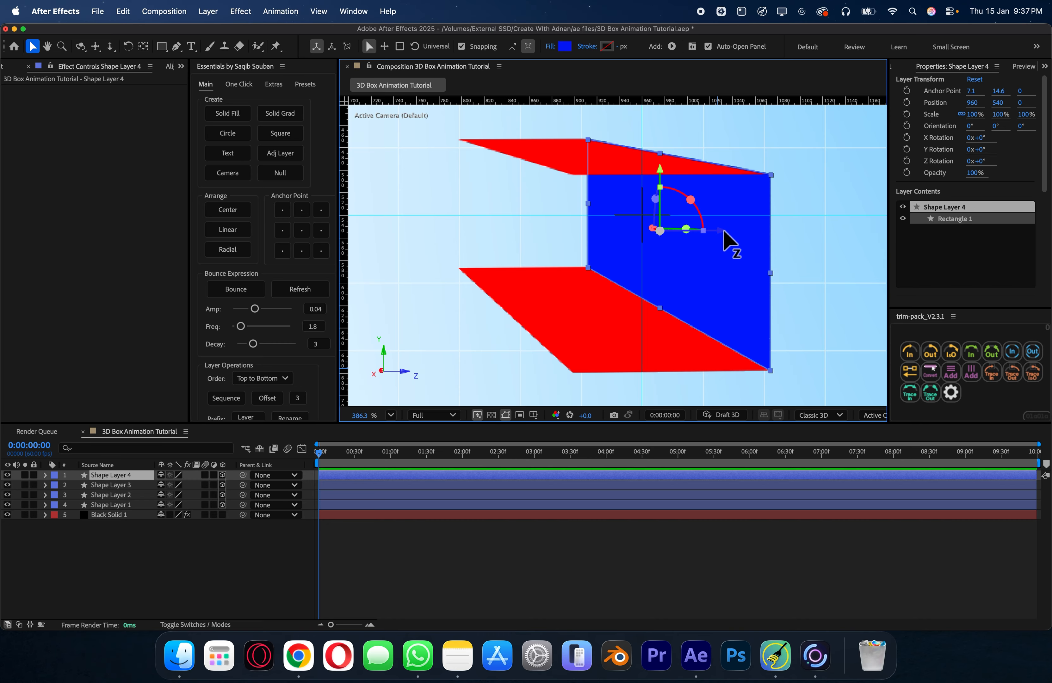
{"action": "left_click_drag", "start_coordinate": [721, 231], "coordinate": [568, 254]}
{"action": "key", "text": "c"}
{"action": "left_click_drag", "start_coordinate": [759, 275], "coordinate": [673, 311]}
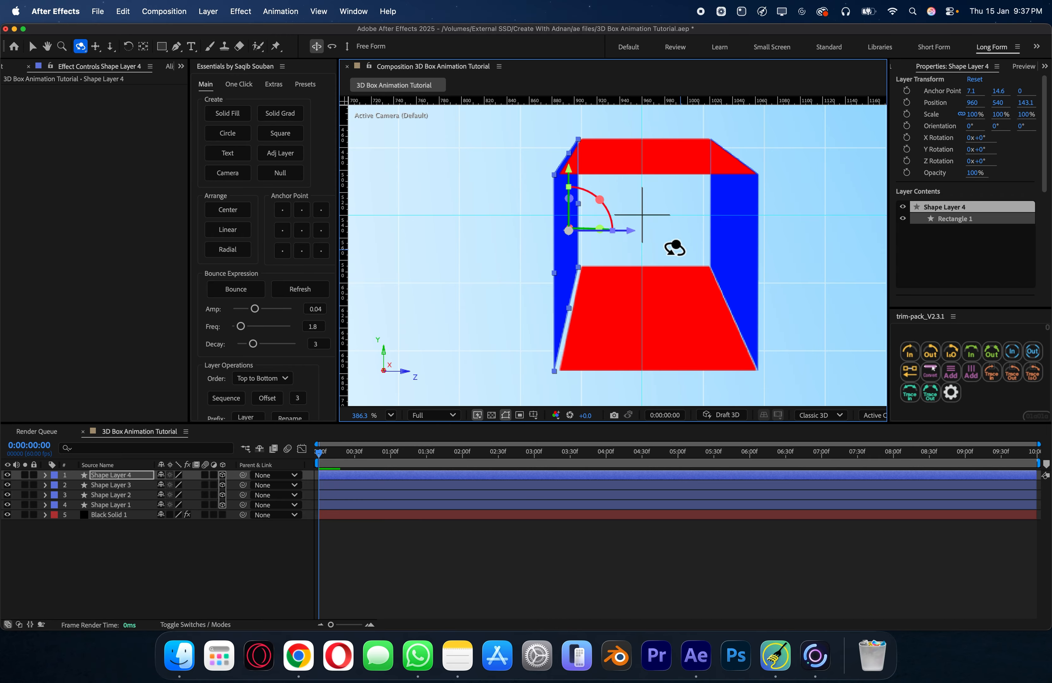
Move the duplicated blue panel, Shape Layer 4, along Z to 140.1 and inspect its corner with the red top panel.
{"action": "key", "text": "v"}
{"action": "mouse_move", "coordinate": [631, 234]}
{"action": "left_mouse_down"}
{"action": "mouse_move", "coordinate": [647, 247]}
{"action": "mouse_move", "coordinate": [648, 235]}
{"action": "left_mouse_up"}
{"action": "left_click", "coordinate": [559, 548]}
{"action": "key", "text": "c"}
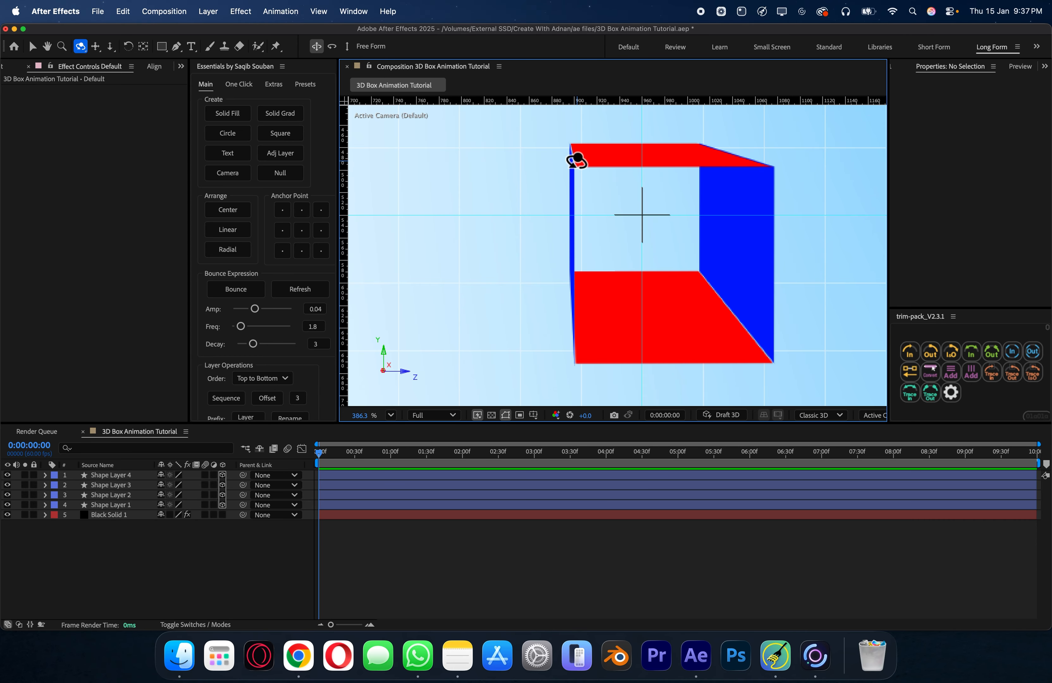
{"action": "scroll", "coordinate": [576, 156], "scroll_direction": "up", "scroll_amount": 5}
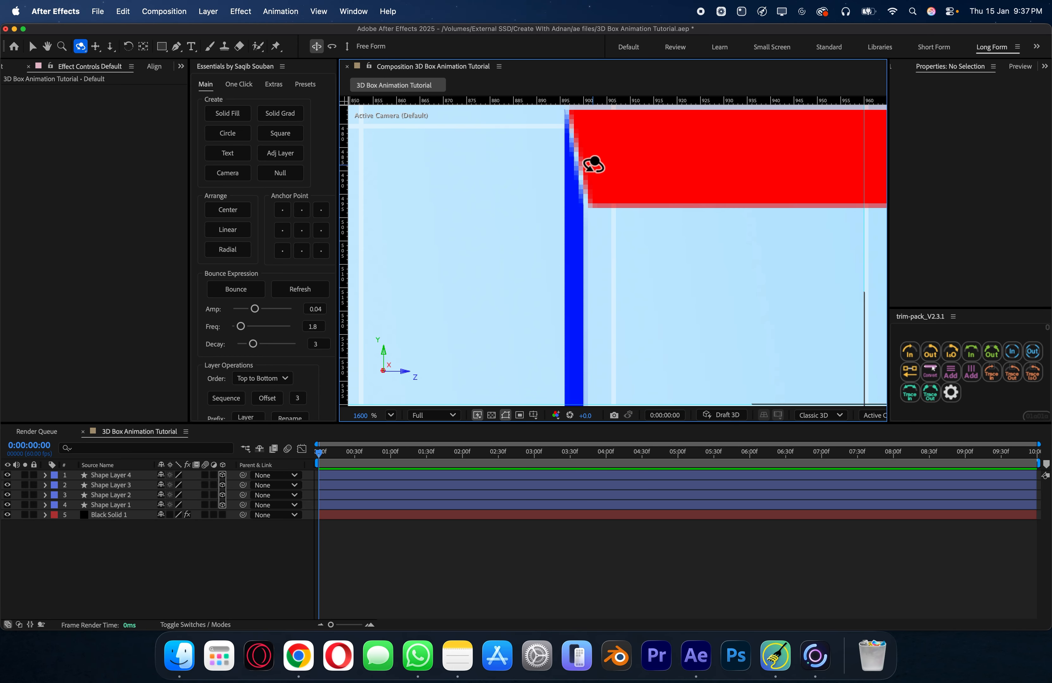
{"action": "scroll", "coordinate": [582, 187], "scroll_direction": "down", "scroll_amount": 4}
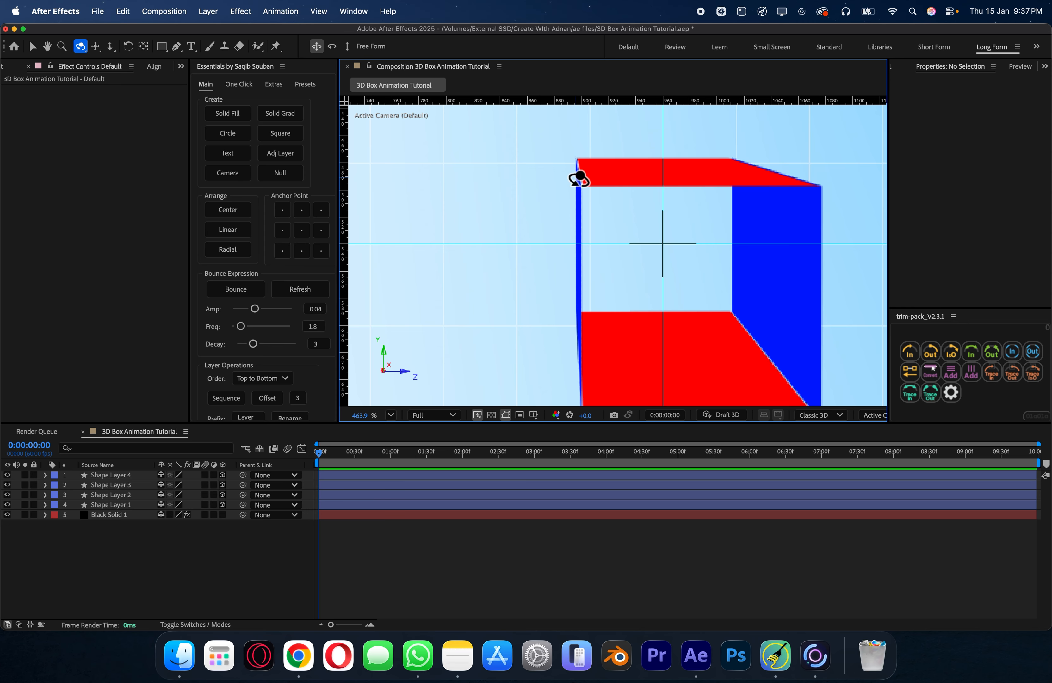
Nudge Shape Layer 4 along Z to 139.1 so the blue panel lines up with the red panels' ends.
{"action": "key", "text": "v"}
{"action": "left_click", "coordinate": [581, 314]}
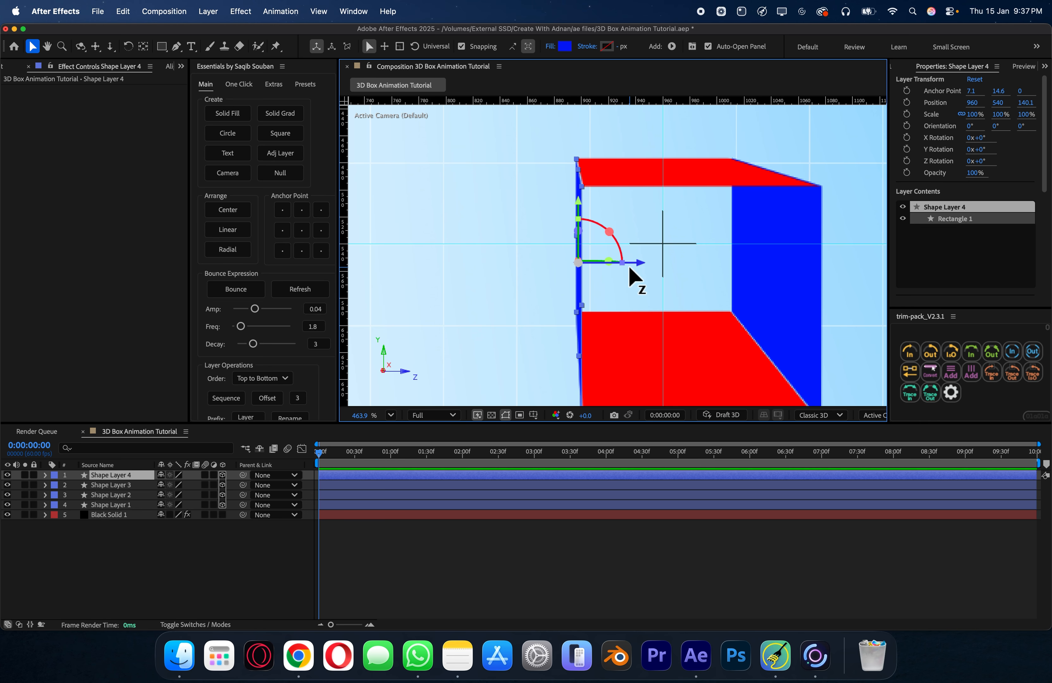
{"action": "mouse_move", "coordinate": [629, 269]}
{"action": "left_mouse_down"}
{"action": "mouse_move", "coordinate": [643, 272]}
{"action": "mouse_move", "coordinate": [639, 264]}
{"action": "left_mouse_up"}
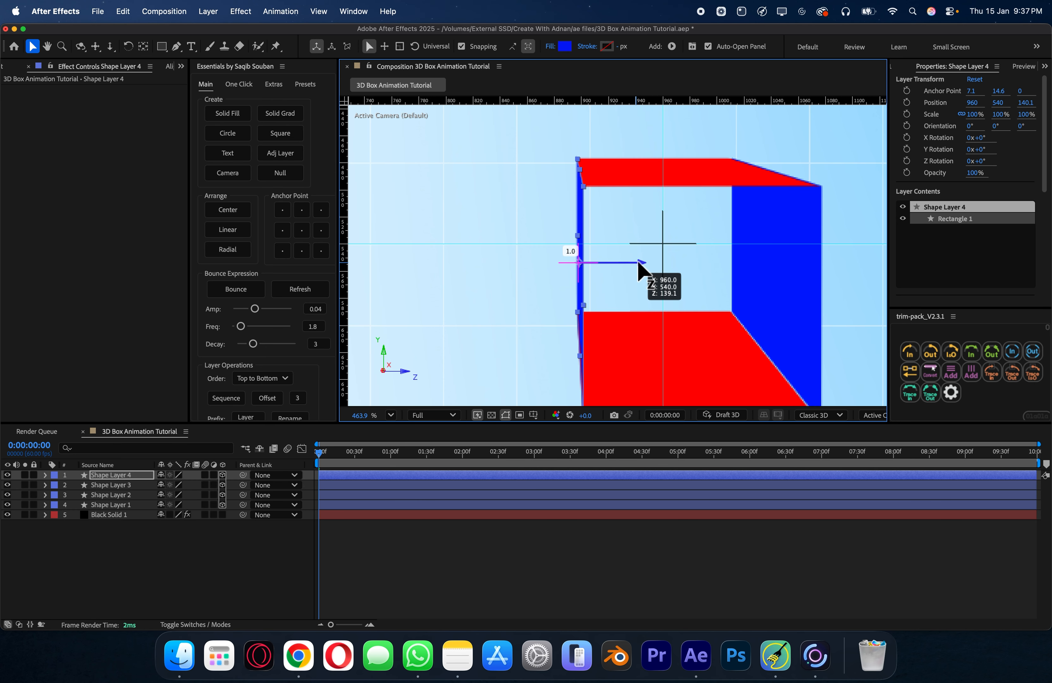
{"action": "left_click", "coordinate": [653, 542]}
{"action": "key", "text": "c"}
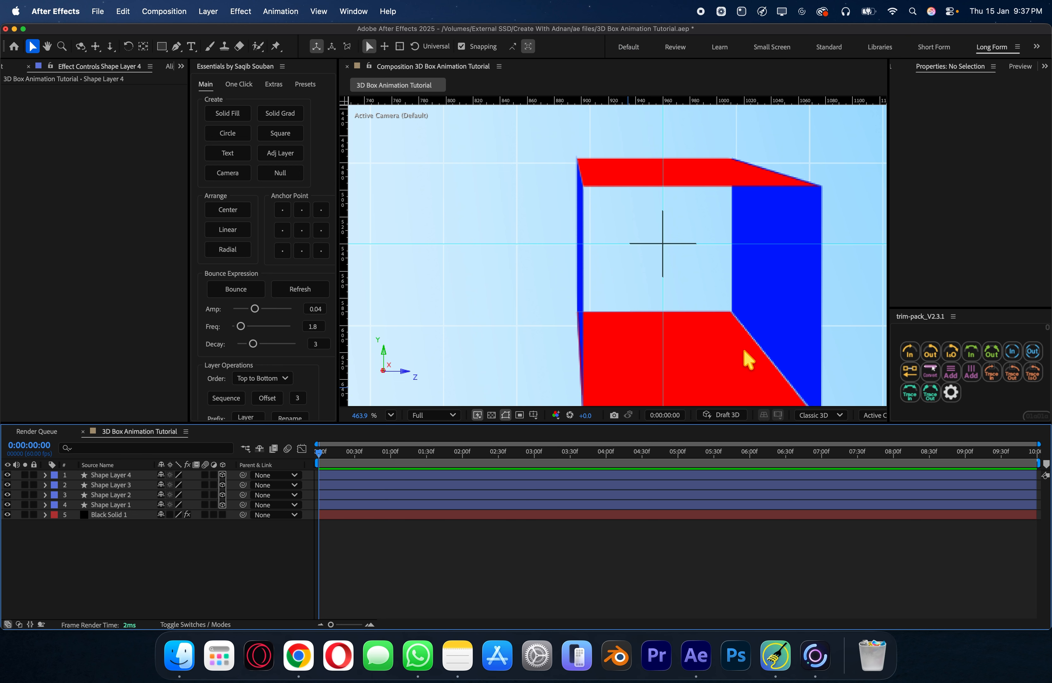
{"action": "left_click_drag", "start_coordinate": [769, 343], "coordinate": [760, 336]}
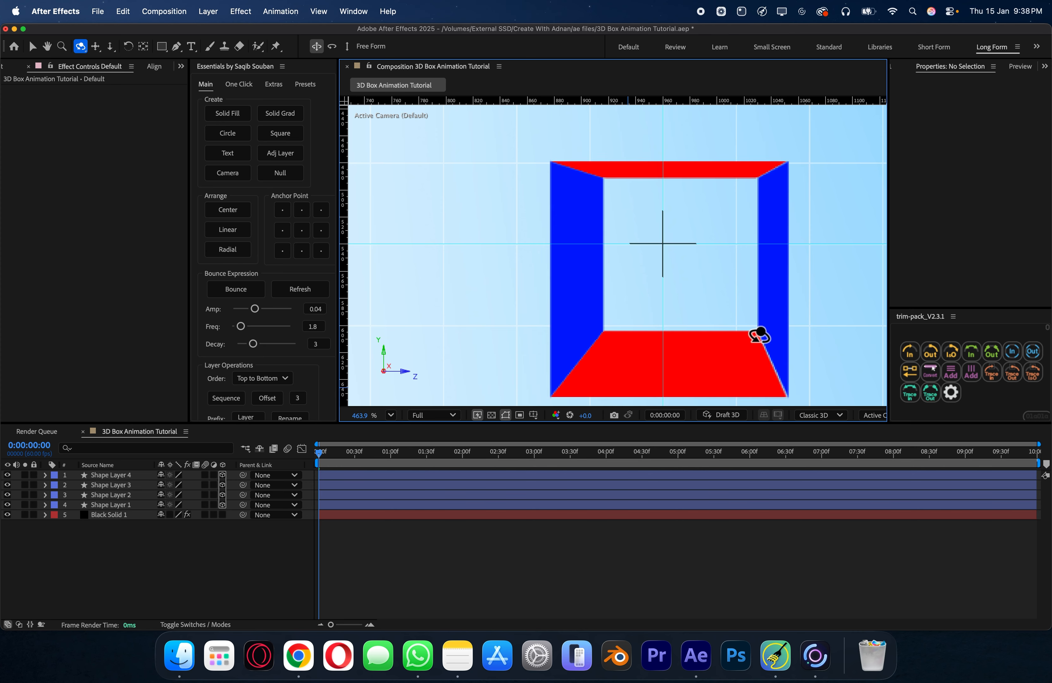
Shift Shape Layers 4, 3 and 2 together slightly along Z to close the gap at Shape Layer 1, checking the box's corners.
{"action": "key", "text": "v"}
{"action": "left_click", "coordinate": [144, 477]}
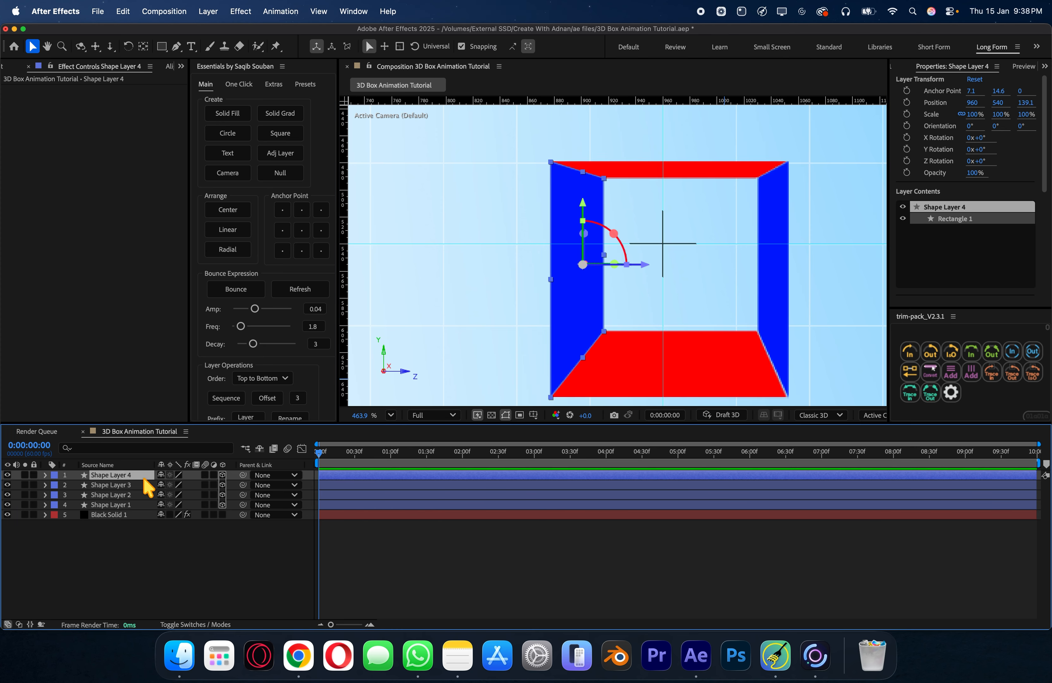
{"action": "left_click", "coordinate": [137, 494], "text": "shift"}
{"action": "left_click_drag", "start_coordinate": [742, 362], "coordinate": [743, 360]}
{"action": "left_click", "coordinate": [689, 524]}
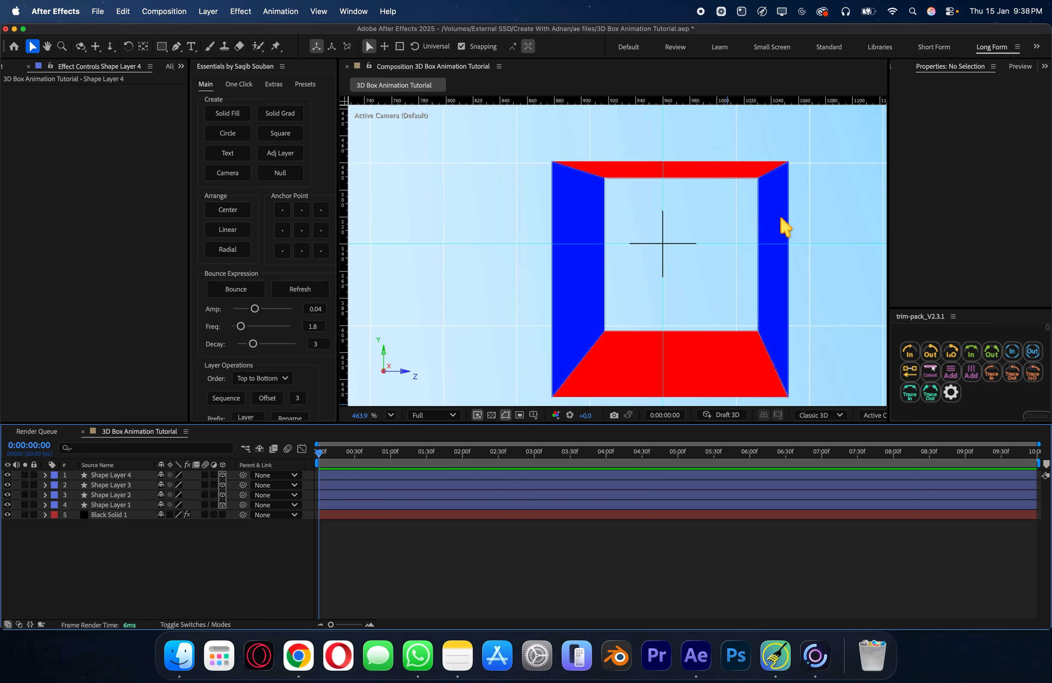
{"action": "key", "text": "c"}
{"action": "left_click_drag", "start_coordinate": [782, 218], "coordinate": [789, 209]}
Fit the whole composition in the viewer and reset the default camera to the front view of the box.
{"action": "left_click", "coordinate": [392, 415]}
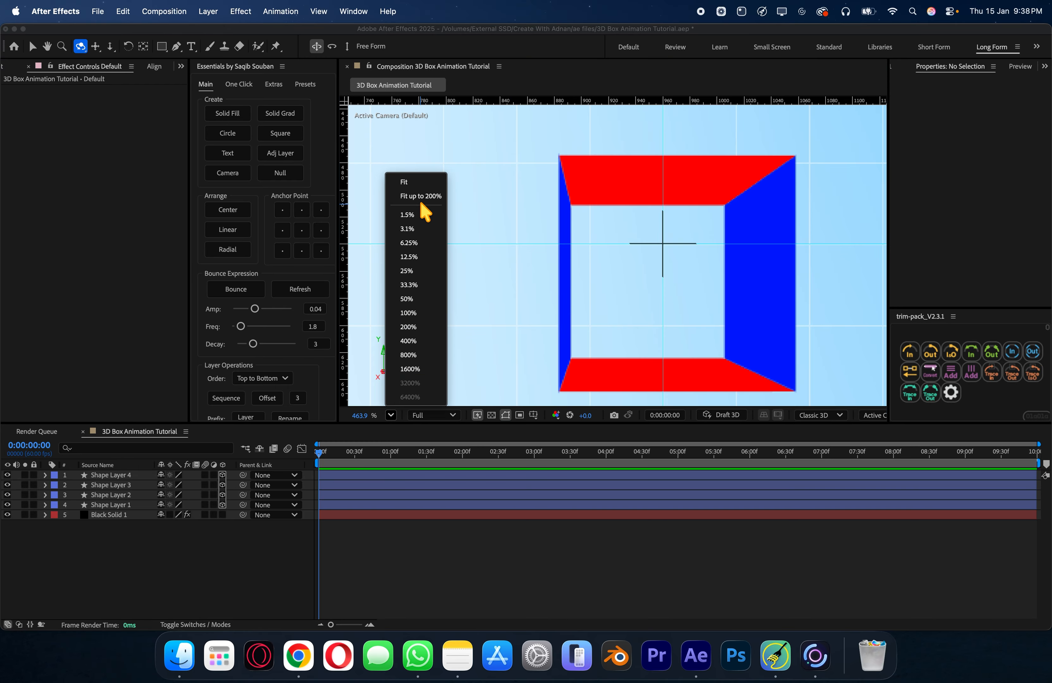
{"action": "left_click", "coordinate": [421, 181]}
{"action": "left_click", "coordinate": [875, 421]}
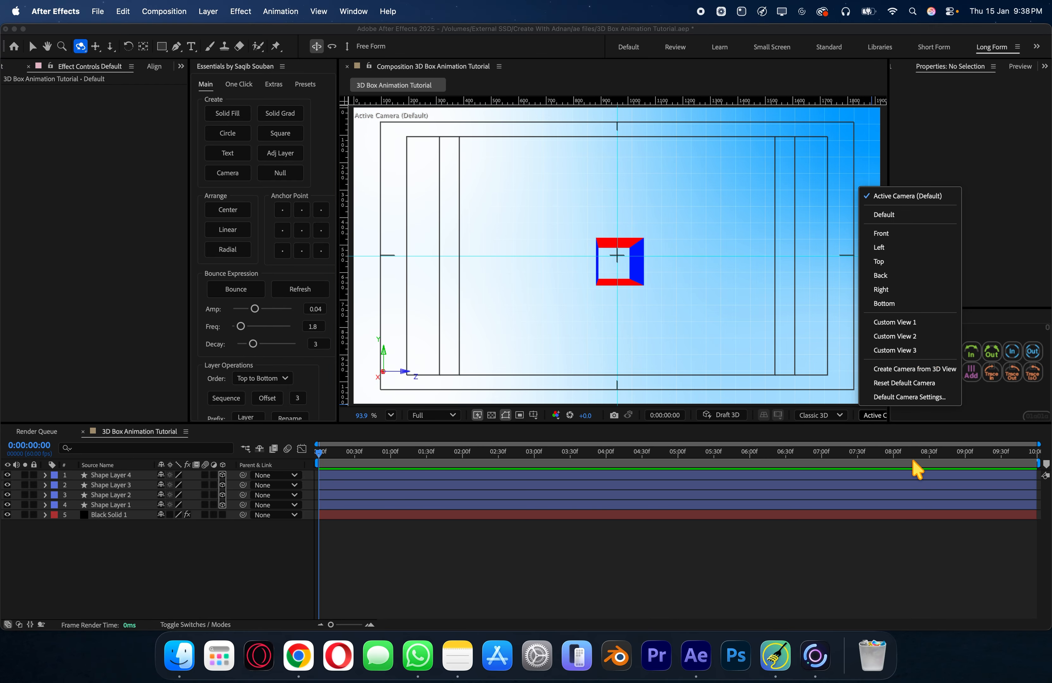
{"action": "left_click", "coordinate": [930, 399]}
{"action": "left_click", "coordinate": [680, 453]}
{"action": "left_click", "coordinate": [874, 416]}
{"action": "left_click", "coordinate": [904, 383]}
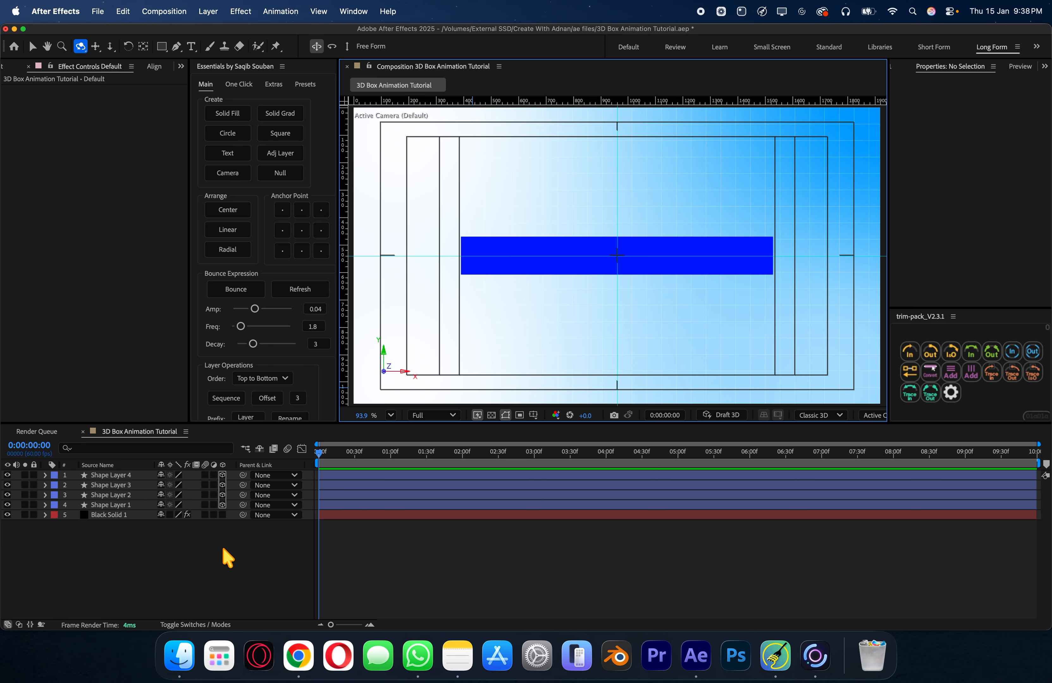
Create a null object and parent Shape Layers 1 to 4 to Null 1.
{"action": "right_click", "coordinate": [228, 558]}
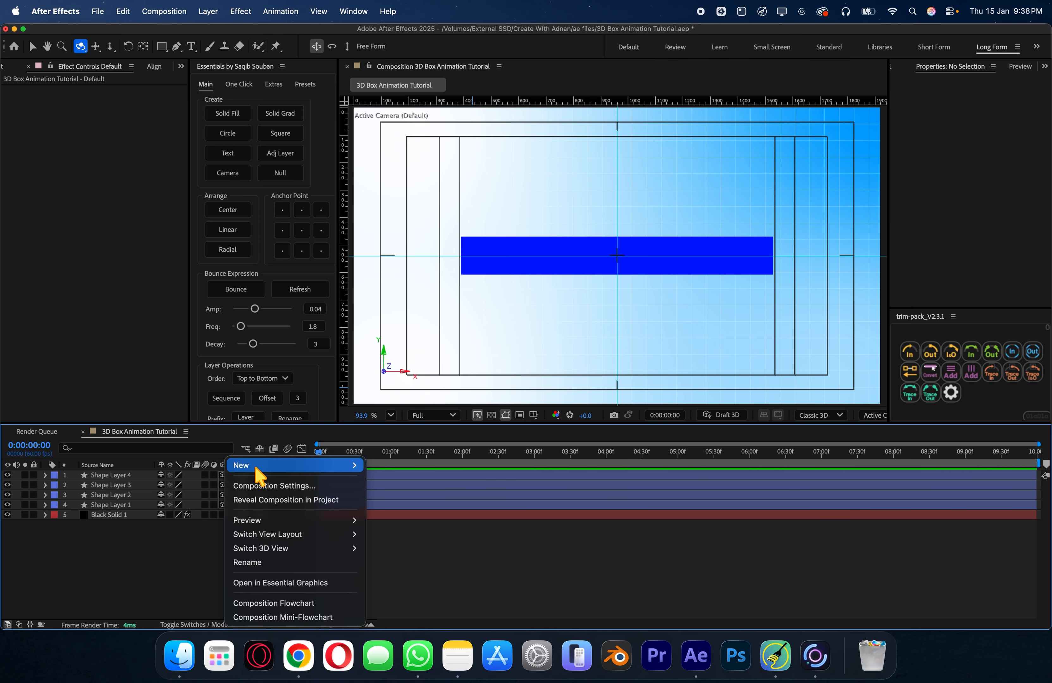
{"action": "mouse_move", "coordinate": [256, 467]}
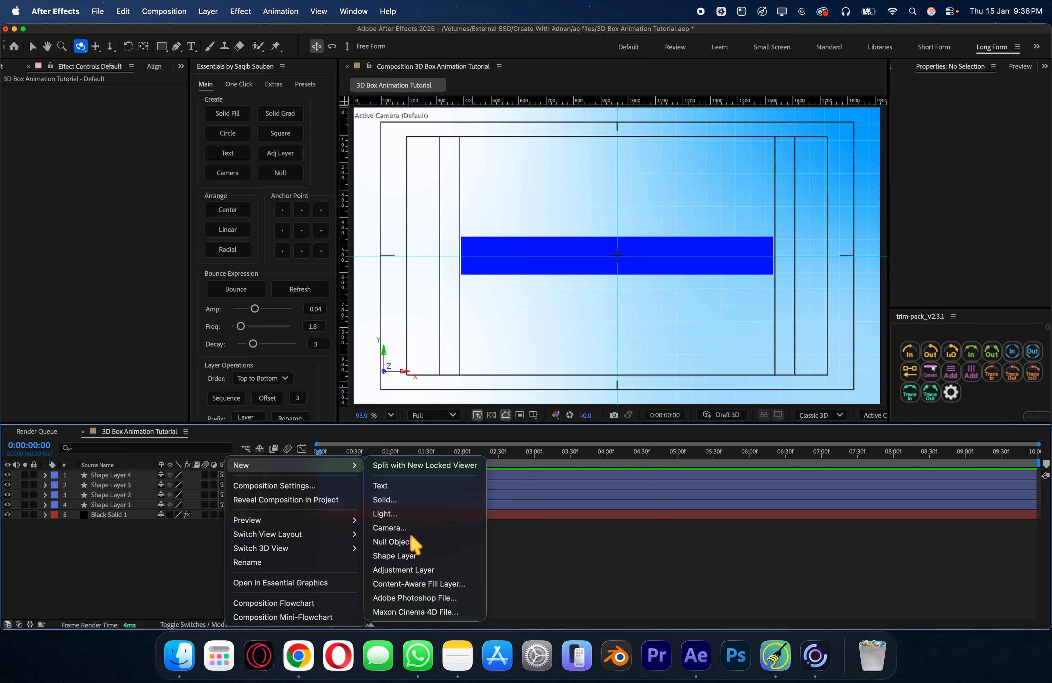
{"action": "left_click", "coordinate": [399, 542]}
{"action": "left_click", "coordinate": [131, 485]}
{"action": "left_click", "coordinate": [124, 515], "text": "shift"}
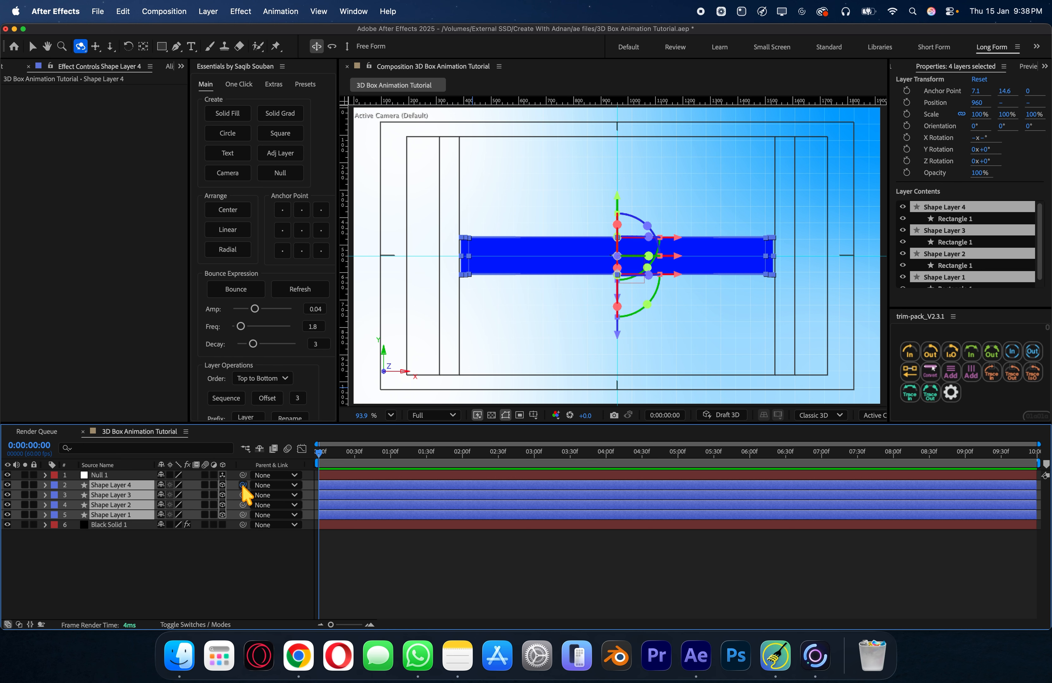
{"action": "left_click_drag", "start_coordinate": [243, 486], "coordinate": [127, 477]}
{"action": "left_click", "coordinate": [233, 560]}
{"action": "key", "text": "v"}
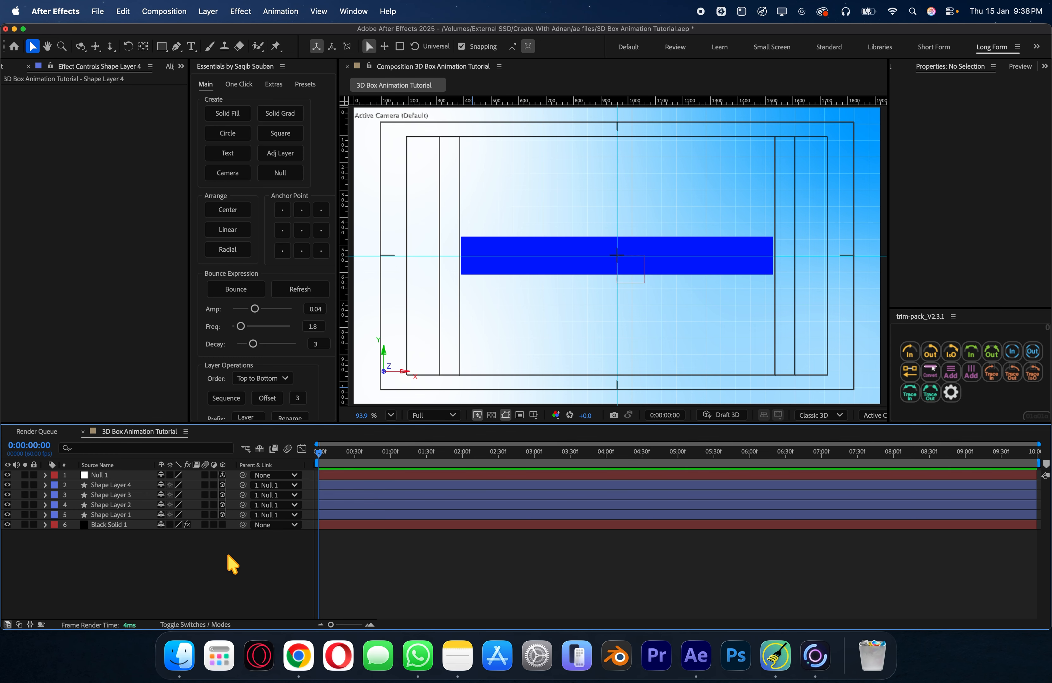
Move Null 1's pivot along Z to 64 near the box's centre with the Pan Behind tool.
{"action": "left_click", "coordinate": [80, 46]}
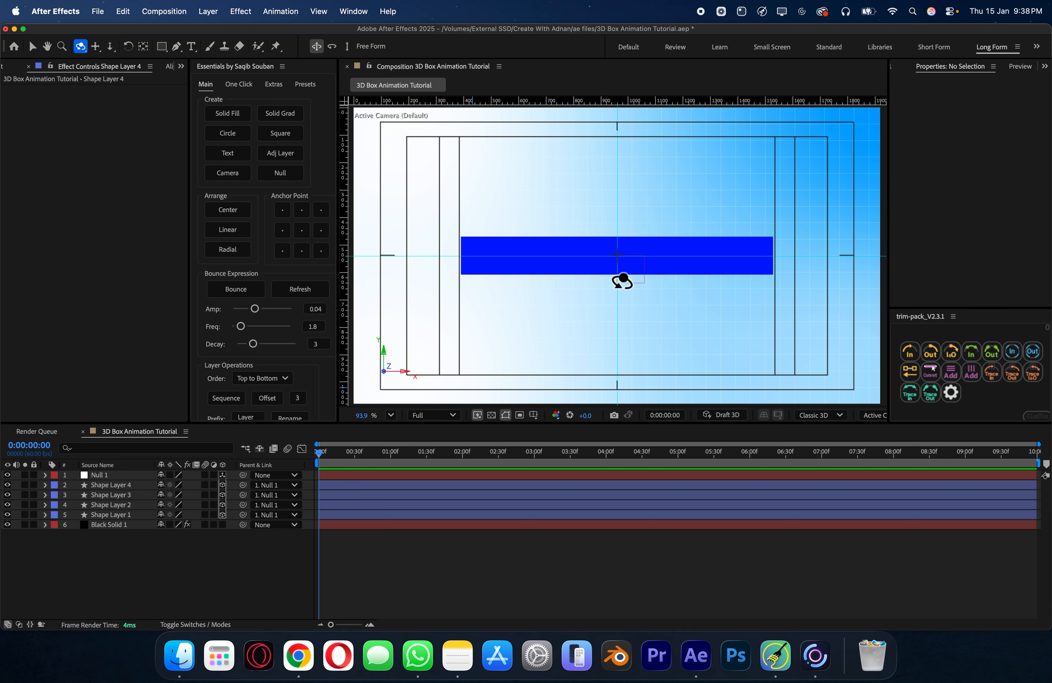
{"action": "left_click_drag", "start_coordinate": [622, 281], "coordinate": [686, 284]}
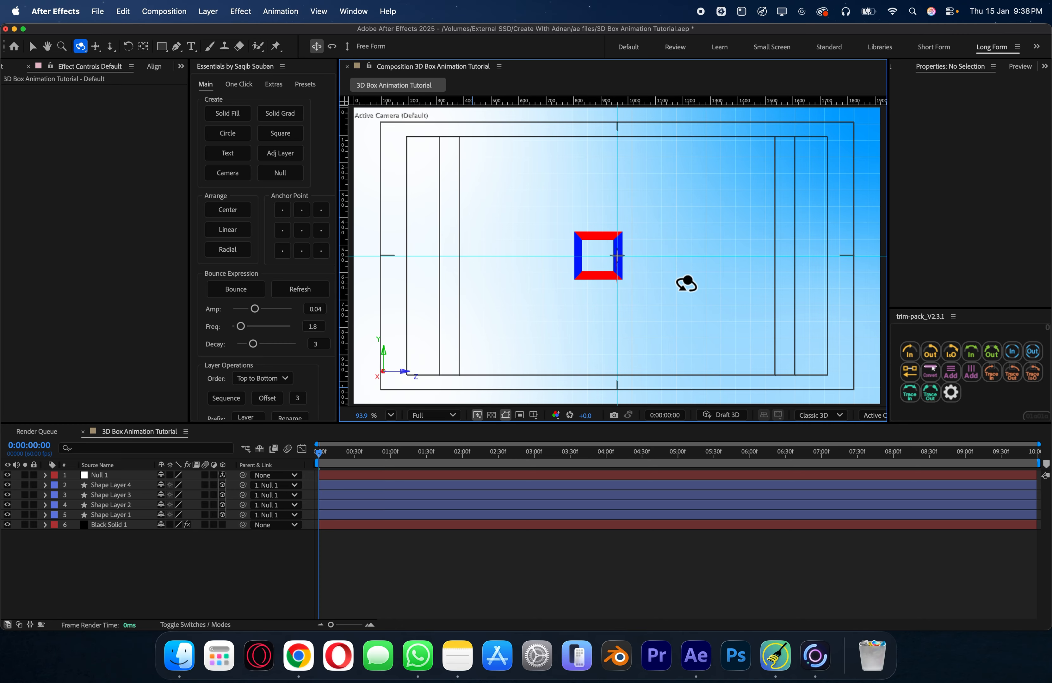
{"action": "scroll", "coordinate": [592, 253], "scroll_direction": "up", "scroll_amount": 3}
{"action": "scroll", "coordinate": [599, 256], "scroll_direction": "up", "scroll_amount": 2}
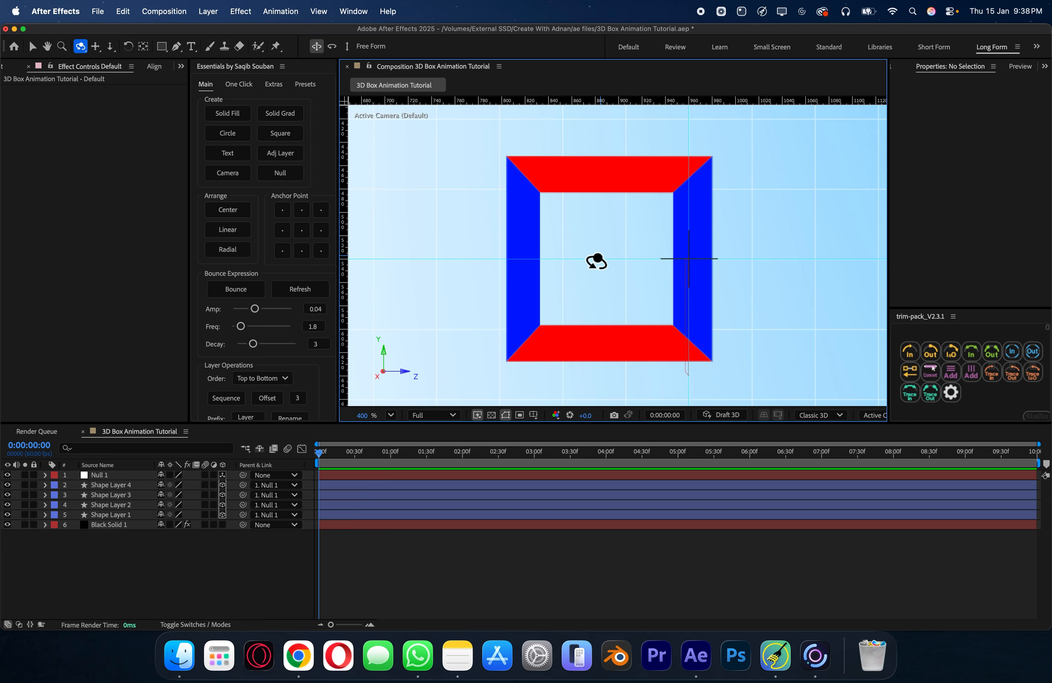
{"action": "key", "text": "v"}
{"action": "left_click", "coordinate": [136, 475]}
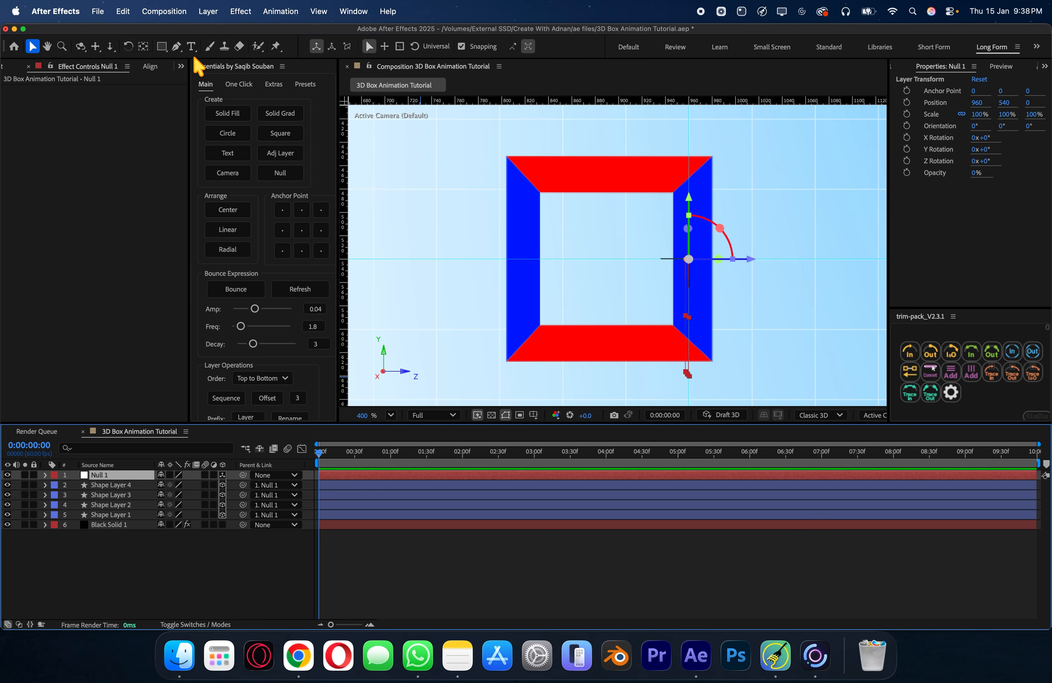
{"action": "left_click", "coordinate": [144, 48]}
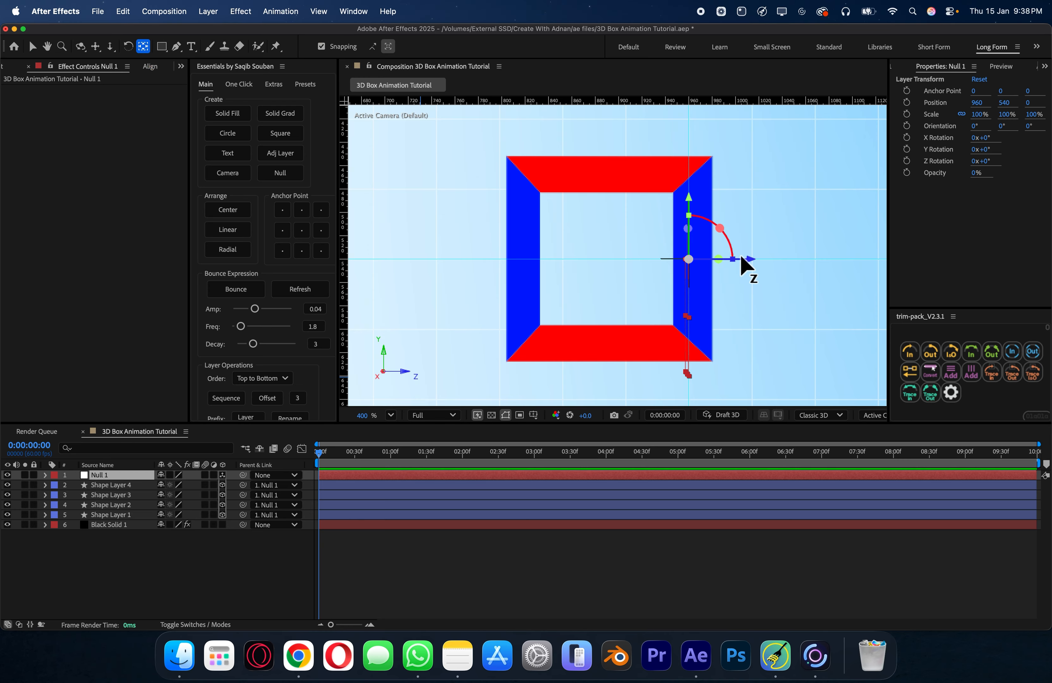
{"action": "left_click_drag", "start_coordinate": [763, 263], "coordinate": [674, 290]}
{"action": "key", "text": "c"}
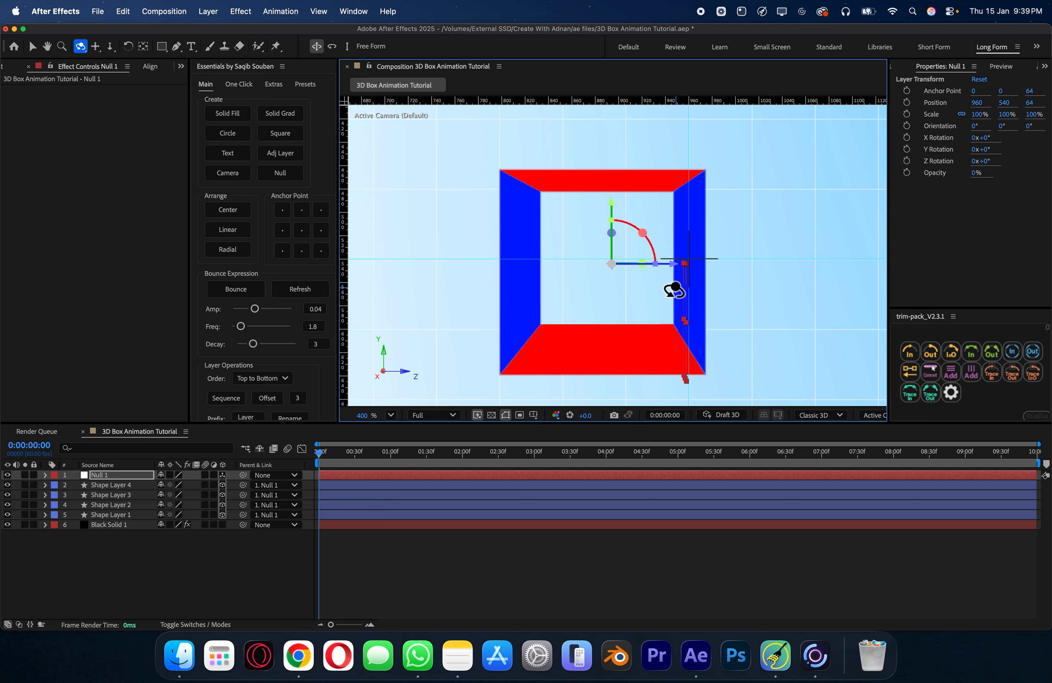
Fine-tune Null 1's pivot to Z 65 with the Pan Behind tool.
{"action": "key", "text": "v"}
{"action": "left_click", "coordinate": [143, 46]}
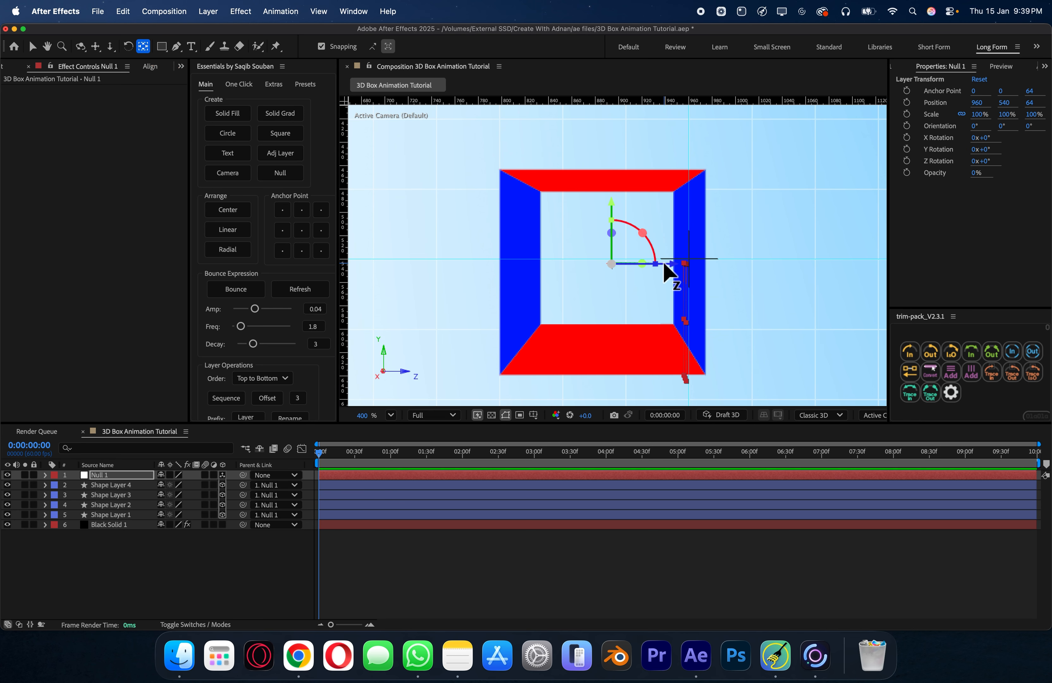
{"action": "left_click_drag", "start_coordinate": [664, 265], "coordinate": [666, 266]}
Return the viewer to Fit magnification and reset the default camera after positioning the null.
{"action": "left_click", "coordinate": [390, 414]}
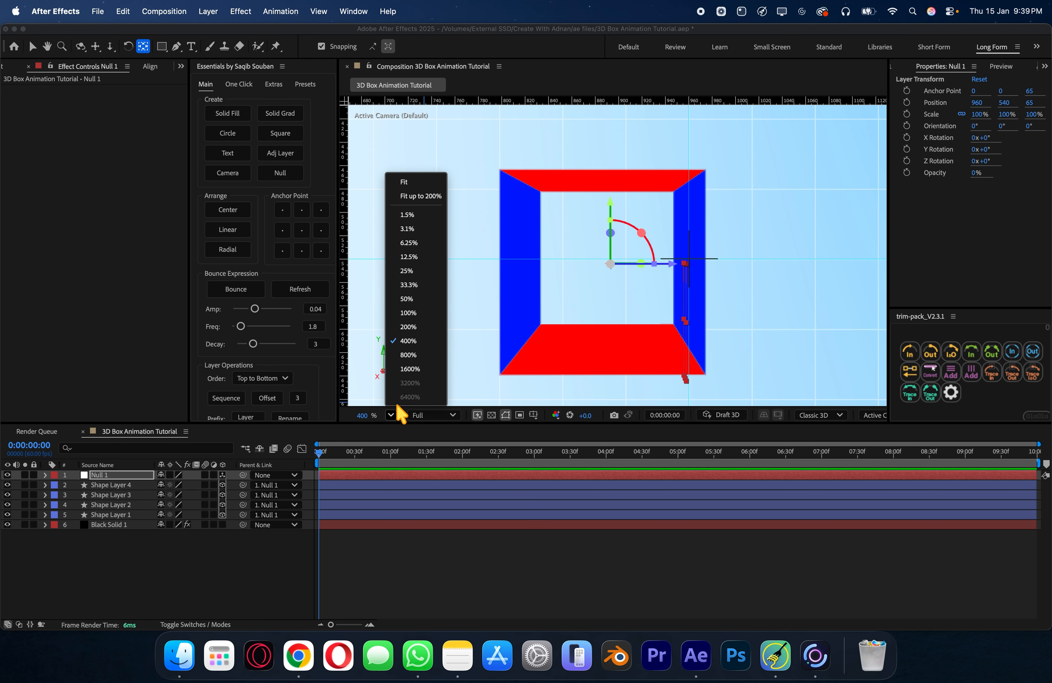
{"action": "left_click", "coordinate": [416, 181]}
{"action": "key", "text": "v"}
{"action": "left_click", "coordinate": [875, 415]}
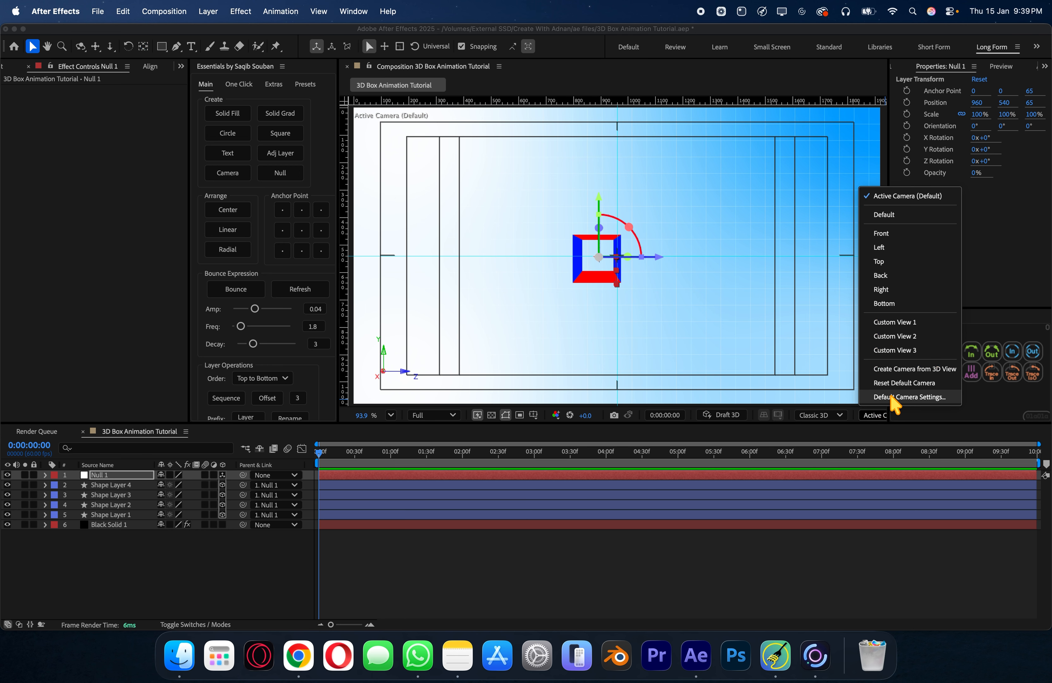
{"action": "left_click", "coordinate": [900, 383]}
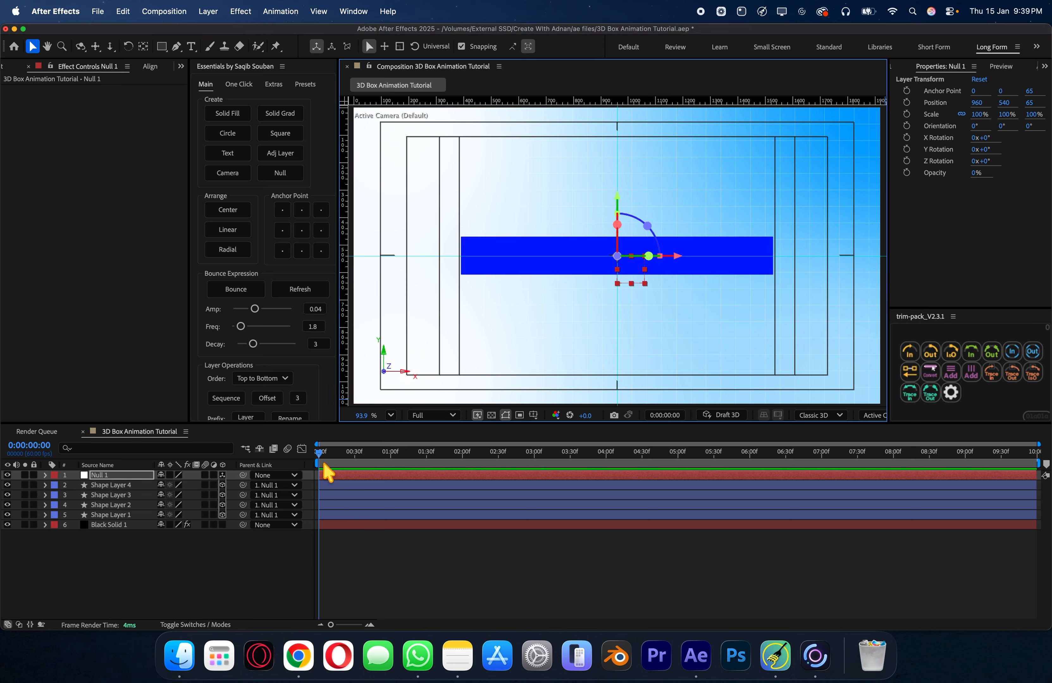
Set Null 1's X Rotation to 2x+0° and add a keyframe for it at the start of the timeline.
{"action": "key", "text": "r"}
{"action": "left_click_drag", "start_coordinate": [171, 495], "coordinate": [584, 517]}
{"action": "left_click", "coordinate": [178, 495]}
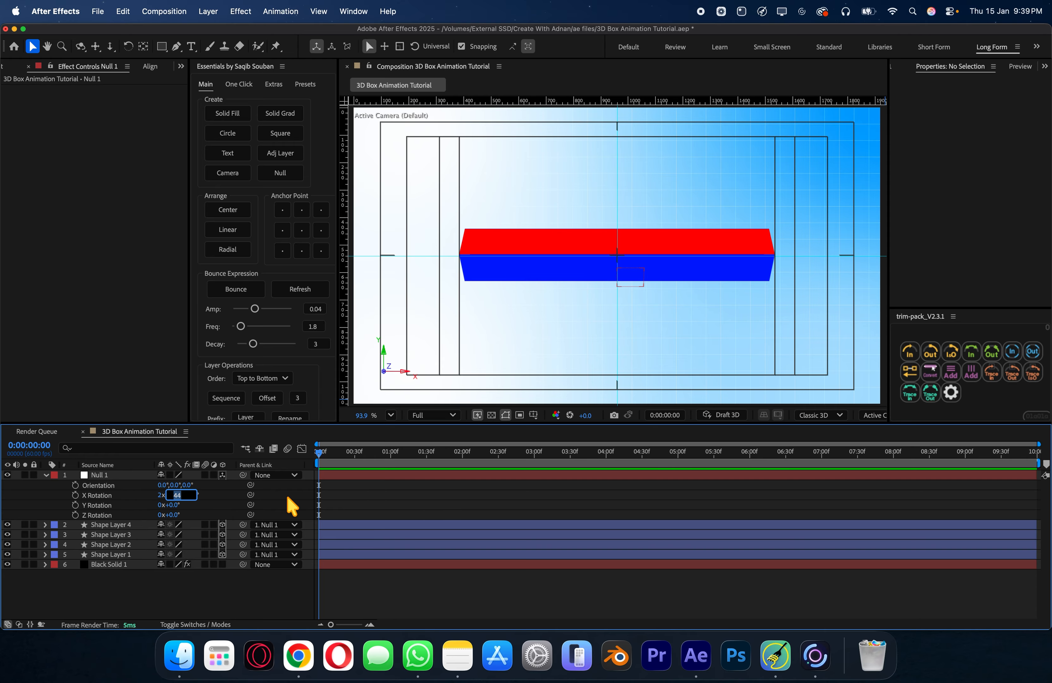
{"action": "type", "text": "0"}
{"action": "key", "text": "Return"}
{"action": "left_click", "coordinate": [76, 494]}
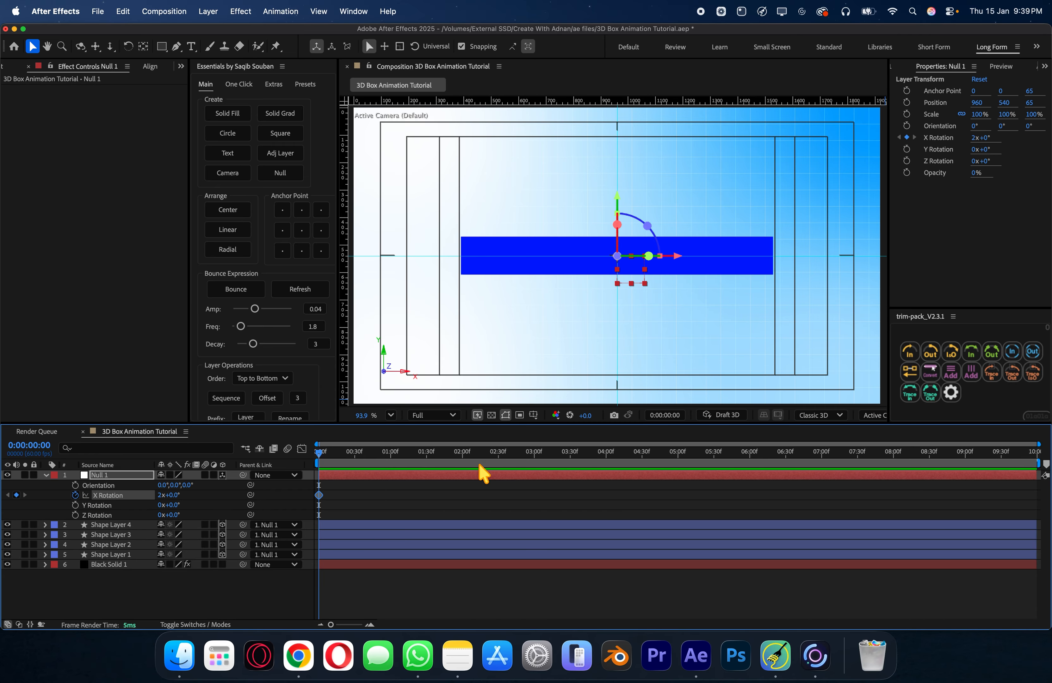
Keyframe Null 1's X Rotation at 5x+0° at 0:00:03:21 and ease both rotation keyframes, checking the speed graph.
{"action": "left_click", "coordinate": [559, 460]}
{"action": "left_click_drag", "start_coordinate": [183, 496], "coordinate": [809, 502]}
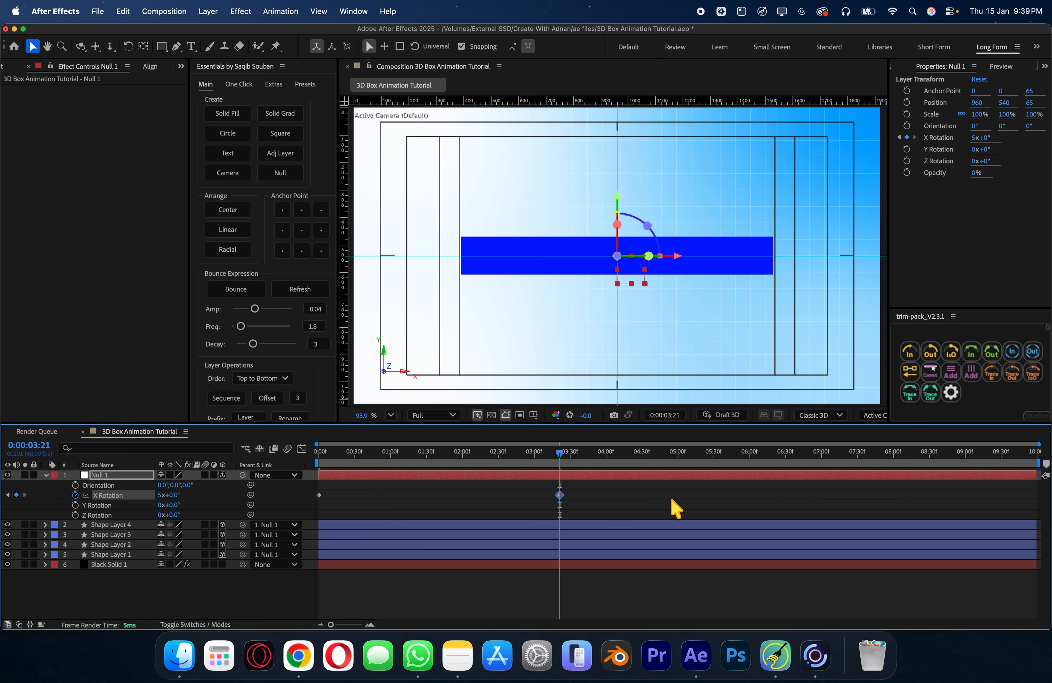
{"action": "left_click_drag", "start_coordinate": [648, 502], "coordinate": [290, 468]}
{"action": "left_click", "coordinate": [302, 449]}
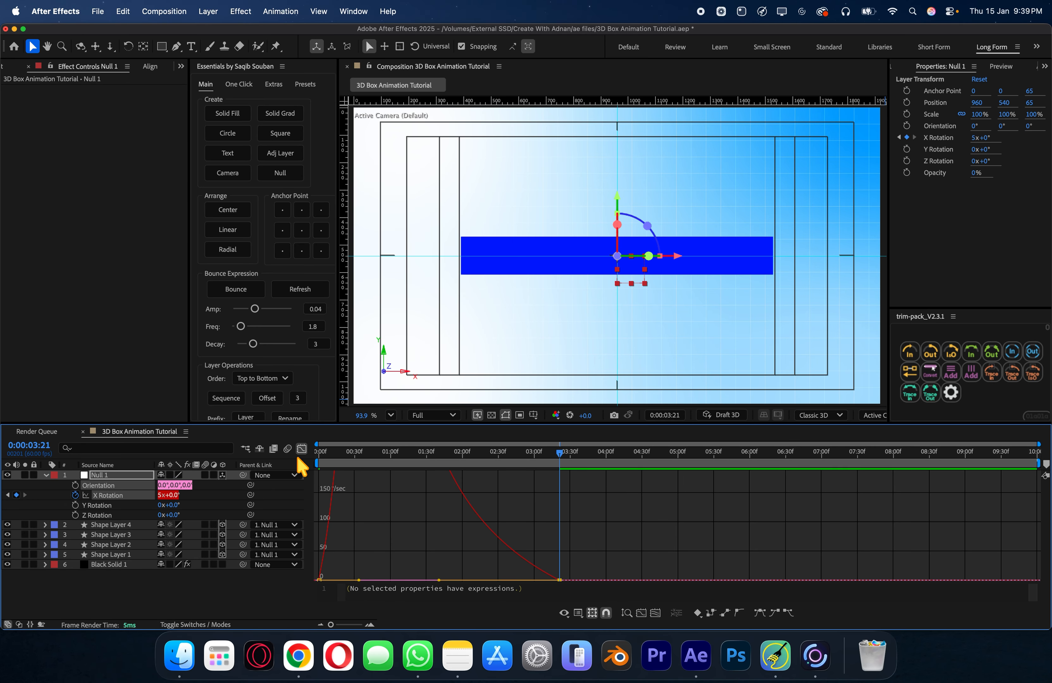
{"action": "left_click", "coordinate": [301, 448]}
Preview the box rotation from the start of the timeline and save the project.
{"action": "key", "text": "Home"}
{"action": "key", "text": "space"}
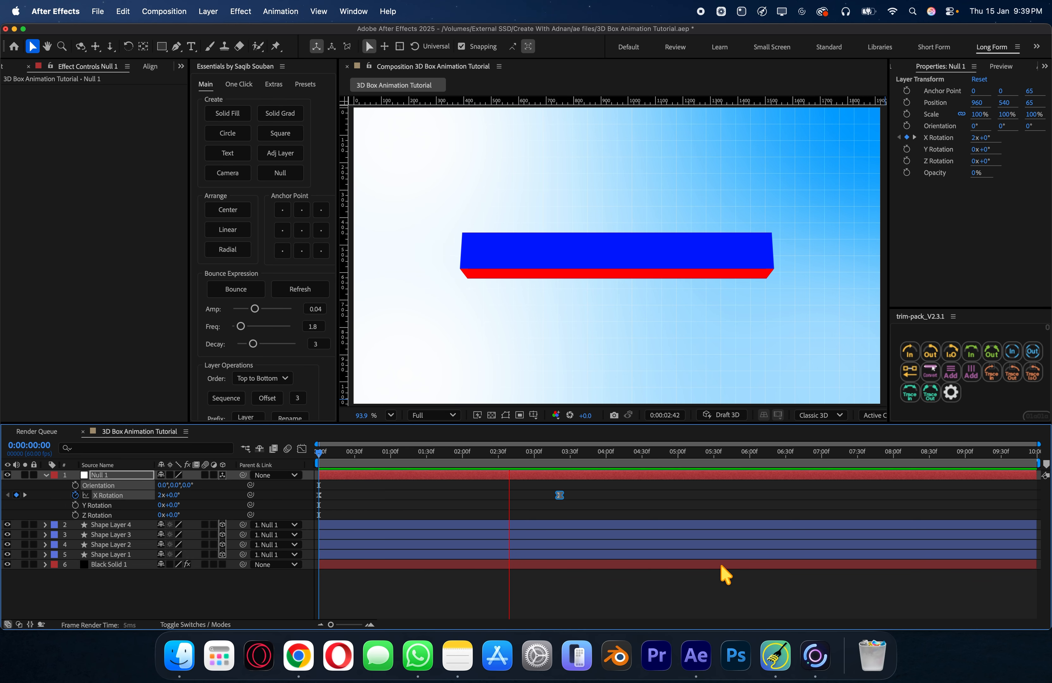
{"action": "key", "text": "space"}
{"action": "key", "text": "r"}
{"action": "left_click", "coordinate": [716, 575]}
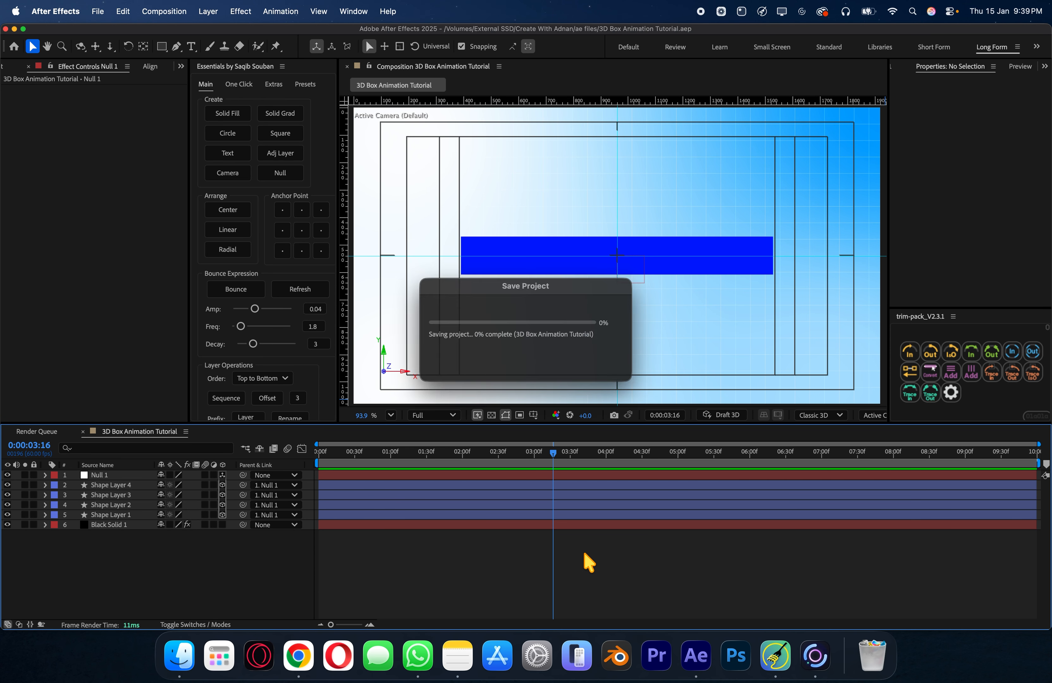
{"action": "key", "text": "super+s"}
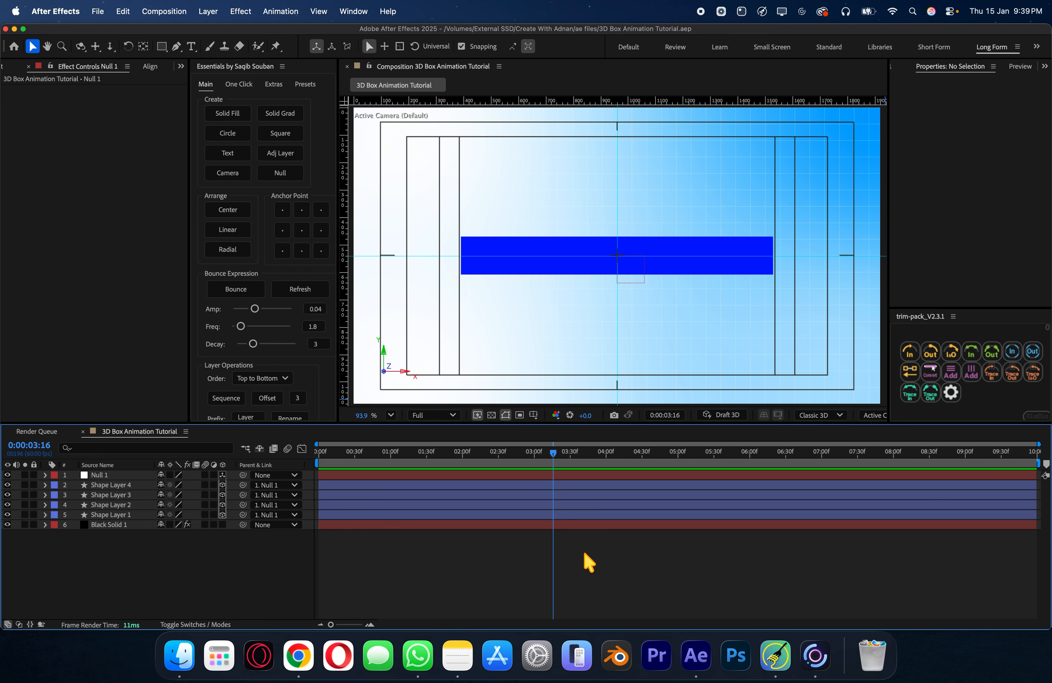